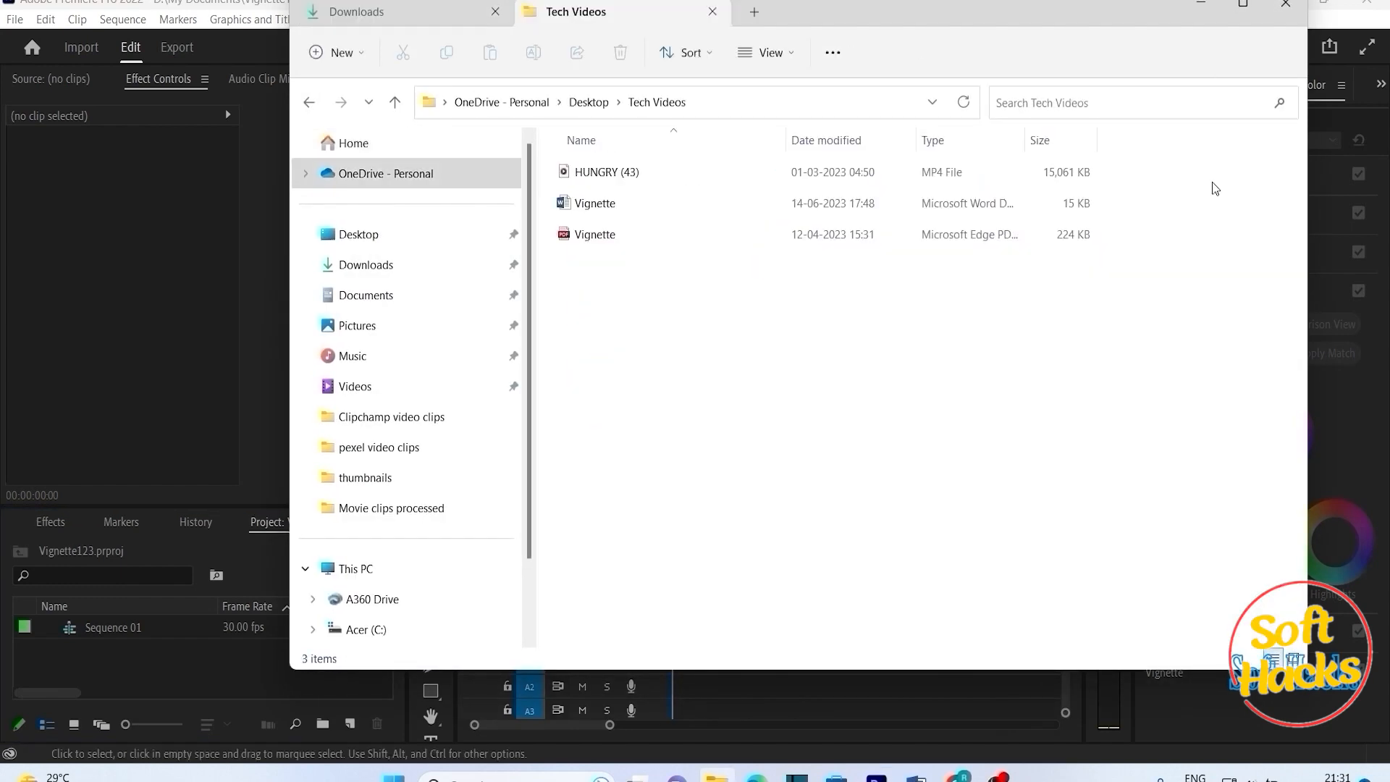
Import HUNGRY (43).mp4 into the project and place it on track V1 at the start of Sequence 01.
{"action": "left_click_drag", "start_coordinate": [608, 172], "coordinate": [171, 693]}
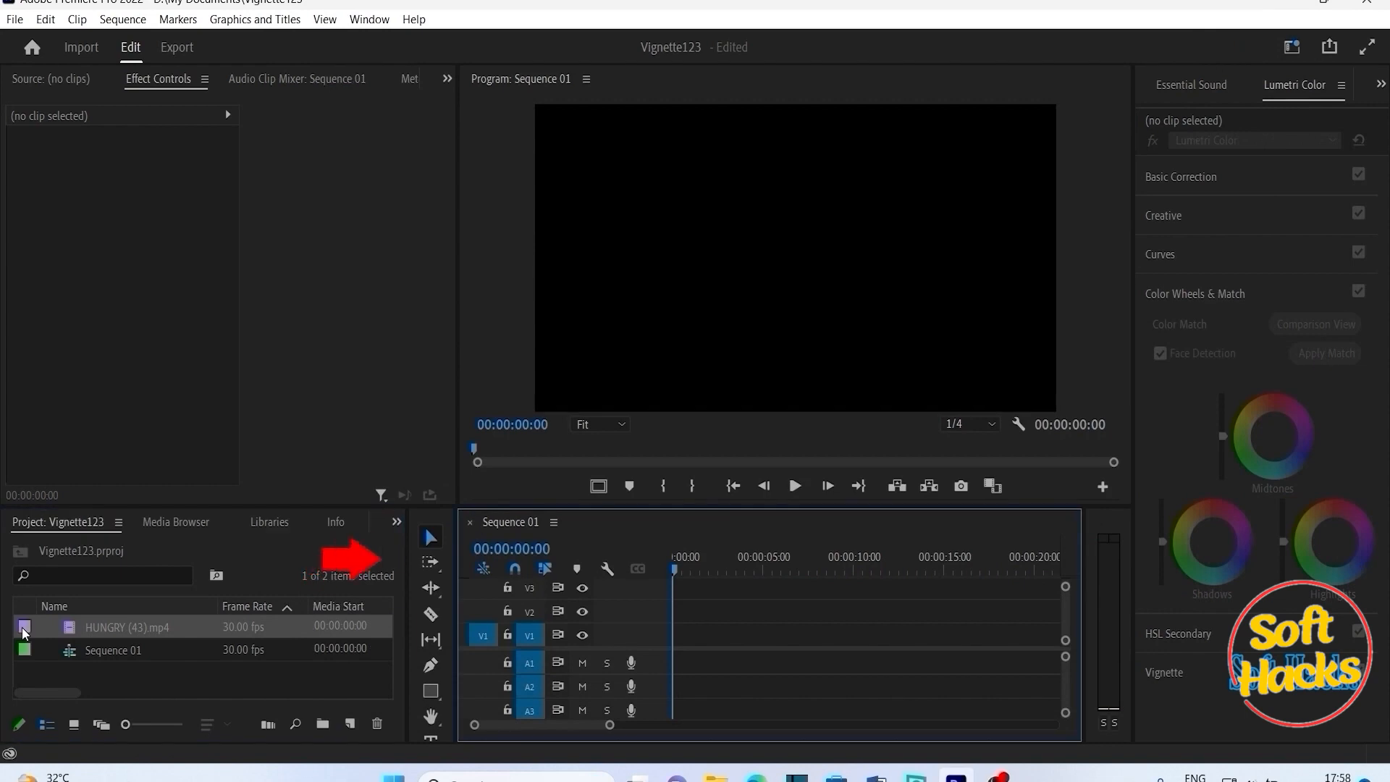
{"action": "left_click_drag", "start_coordinate": [29, 628], "coordinate": [681, 636]}
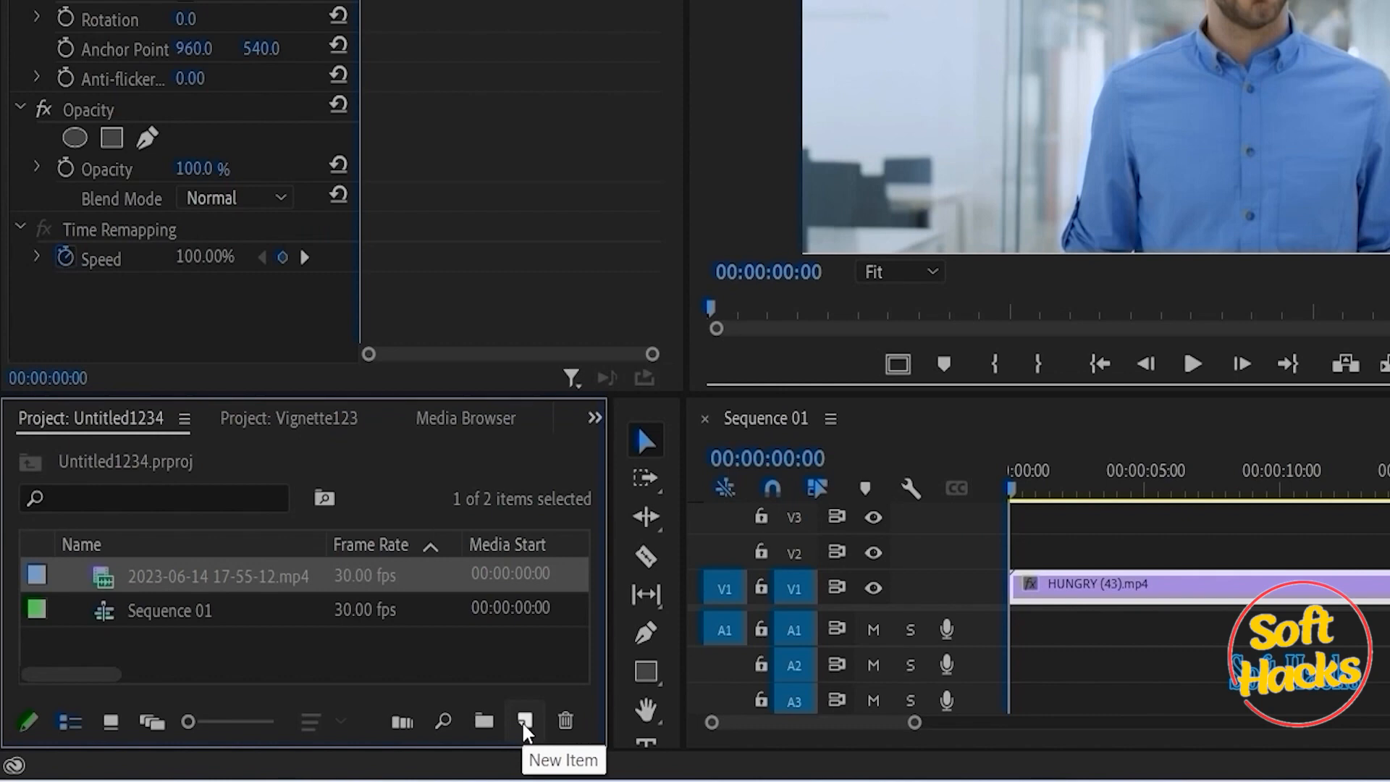
Create an adjustment layer at 1920 x 1080, 30.00 fps, with square pixels.
{"action": "left_click", "coordinate": [524, 723]}
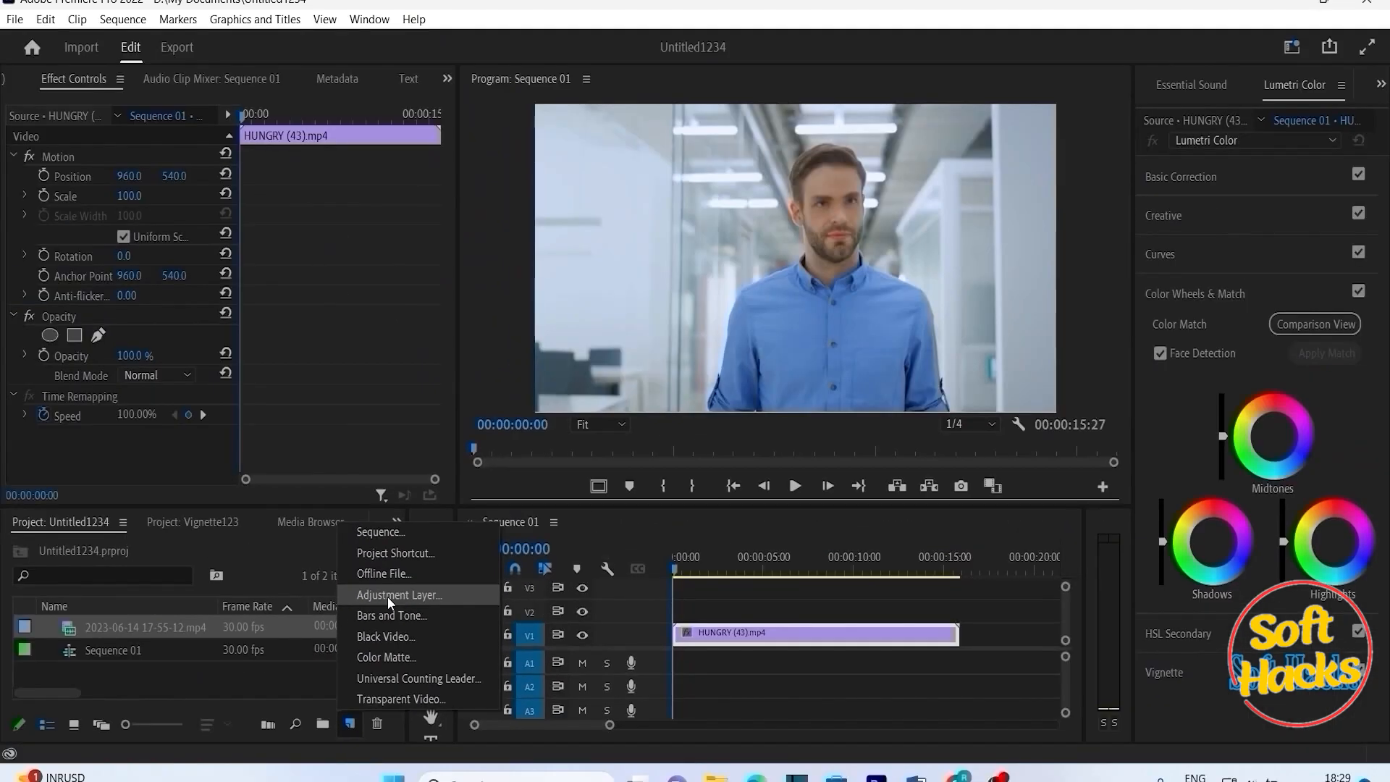
{"action": "left_click", "coordinate": [115, 520]}
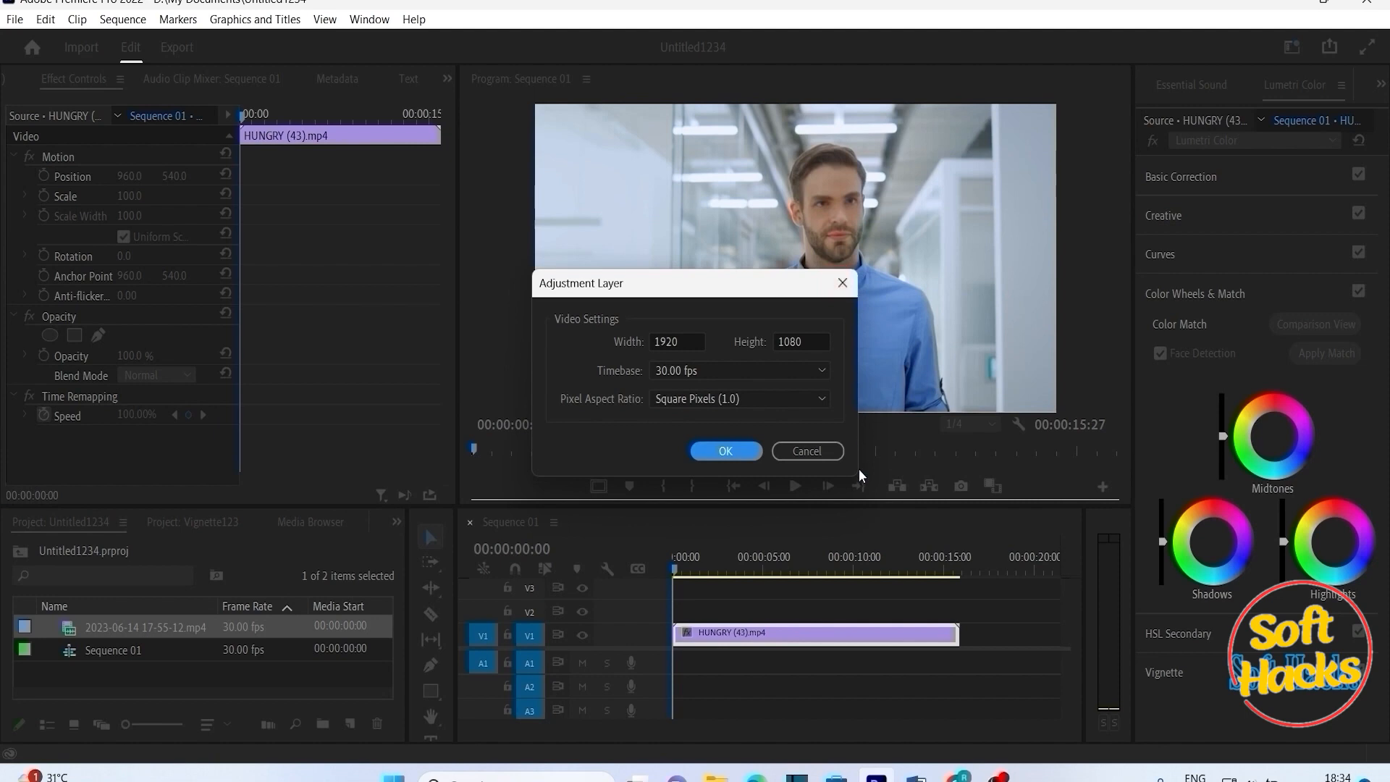
{"action": "key", "text": "Return"}
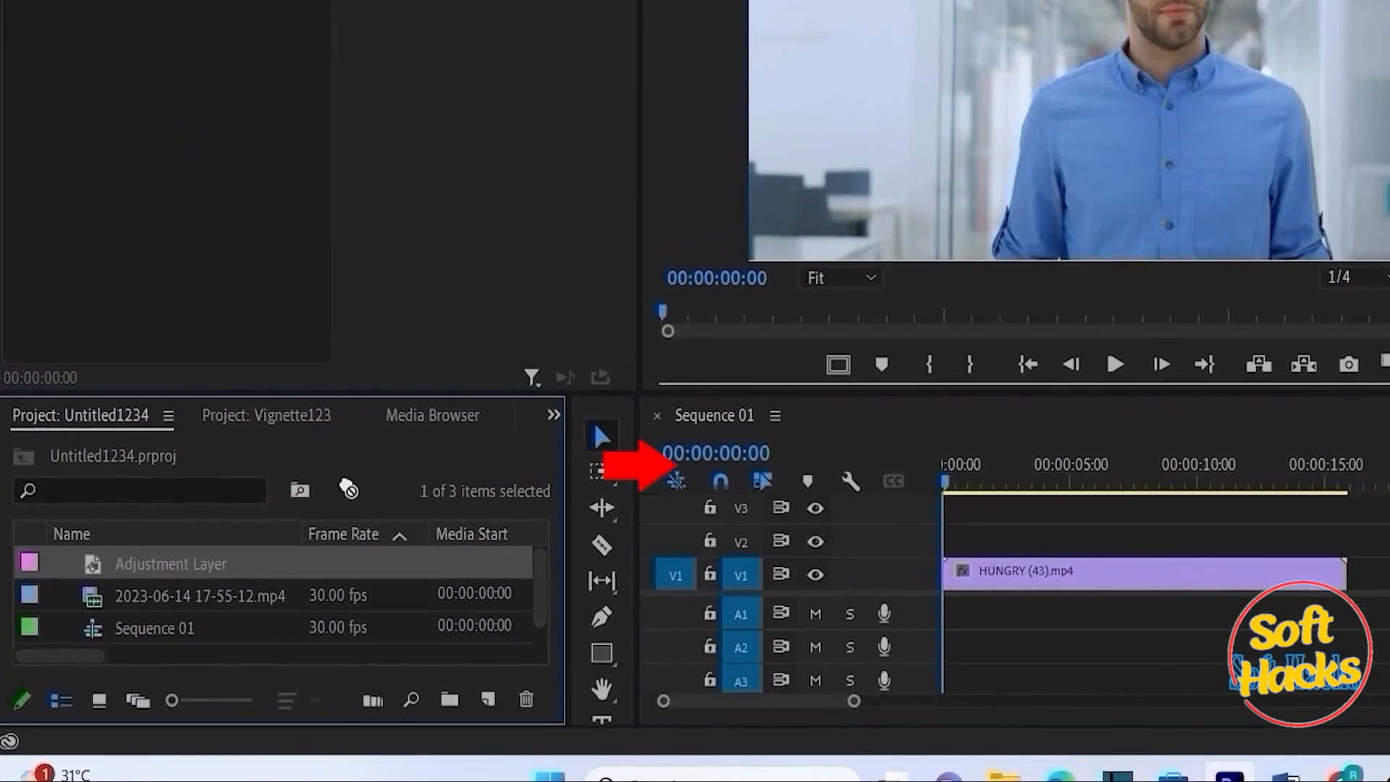
Place the adjustment layer on track V2 at the sequence start and extend it to the end of HUNGRY (43).mp4.
{"action": "left_click_drag", "start_coordinate": [171, 564], "coordinate": [956, 542]}
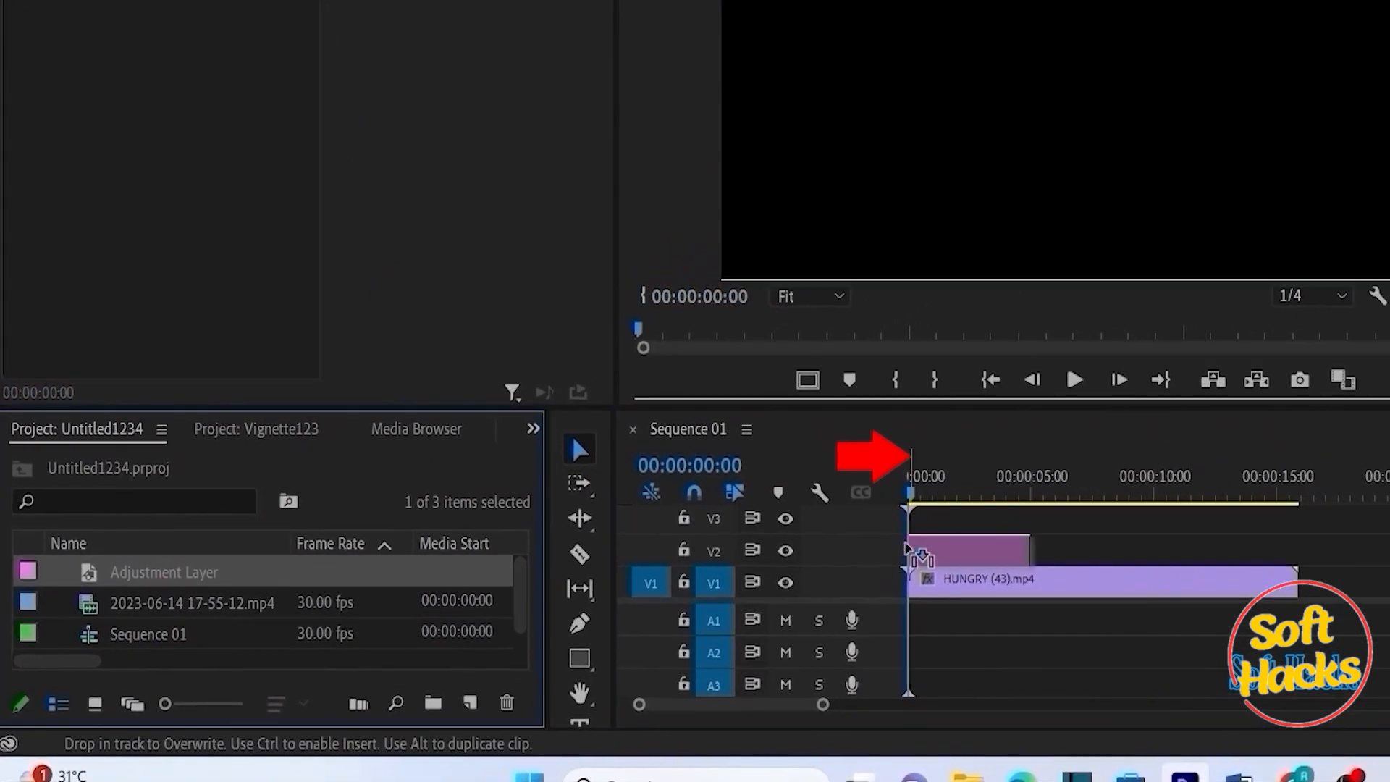
{"action": "left_click_drag", "start_coordinate": [1073, 540], "coordinate": [1188, 540]}
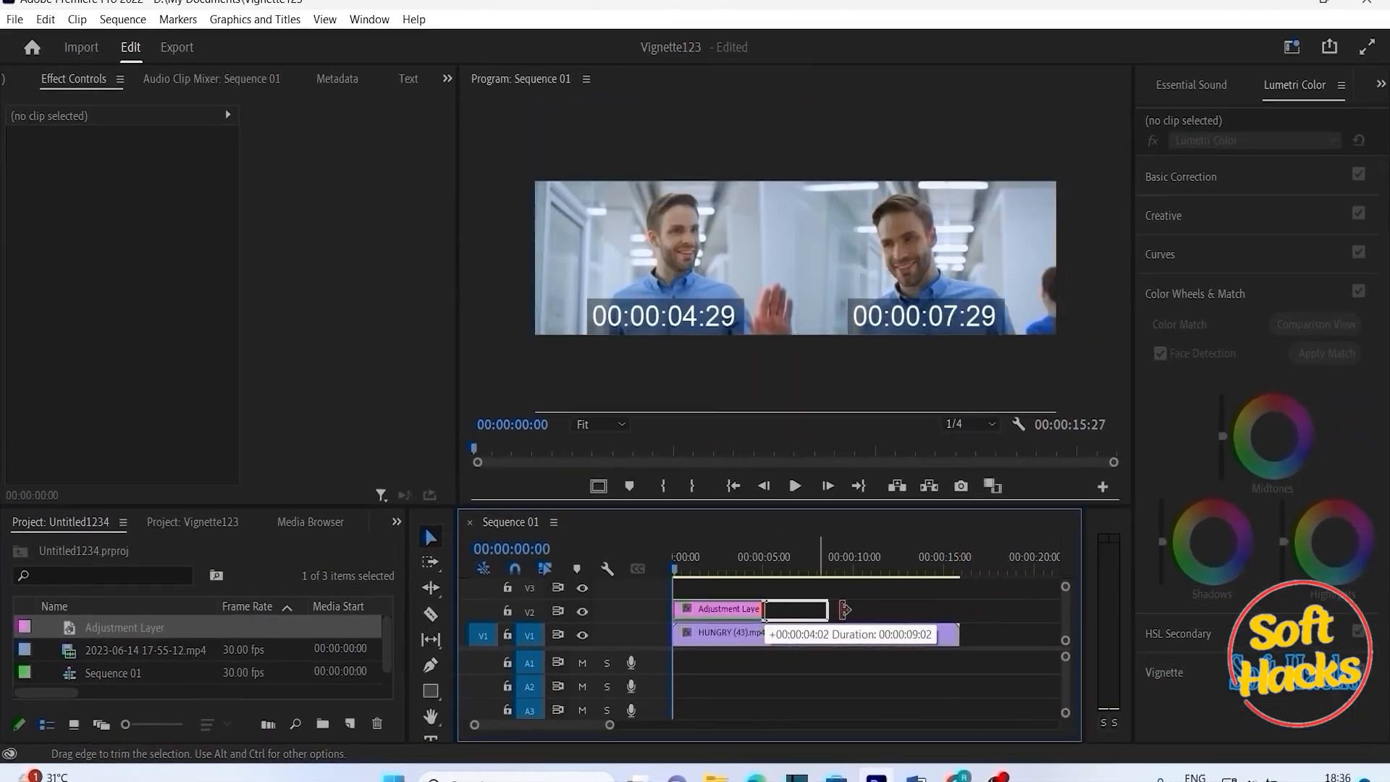
{"action": "left_click_drag", "start_coordinate": [844, 610], "coordinate": [959, 610]}
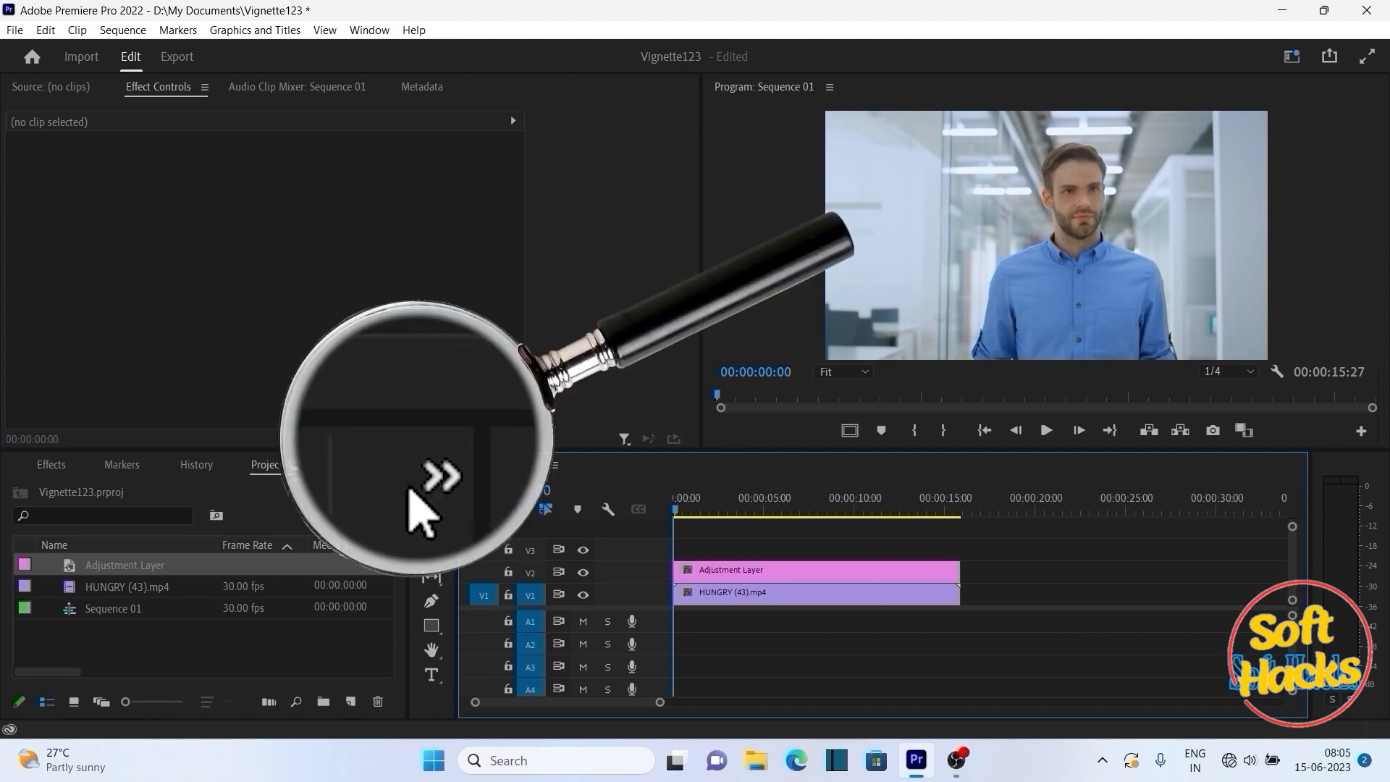
Find the Circle video effect and apply it to the adjustment layer on track V2.
{"action": "left_click", "coordinate": [399, 463]}
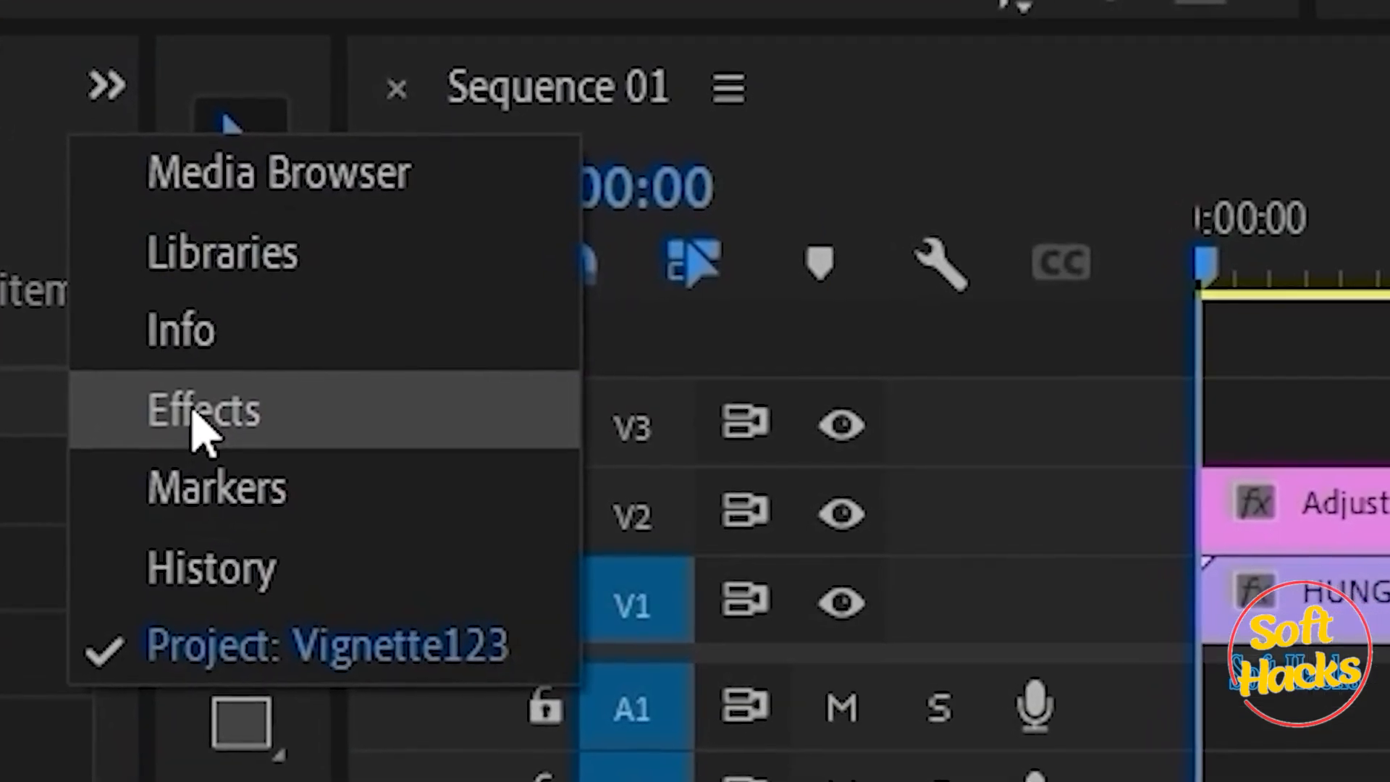
{"action": "left_click", "coordinate": [200, 409]}
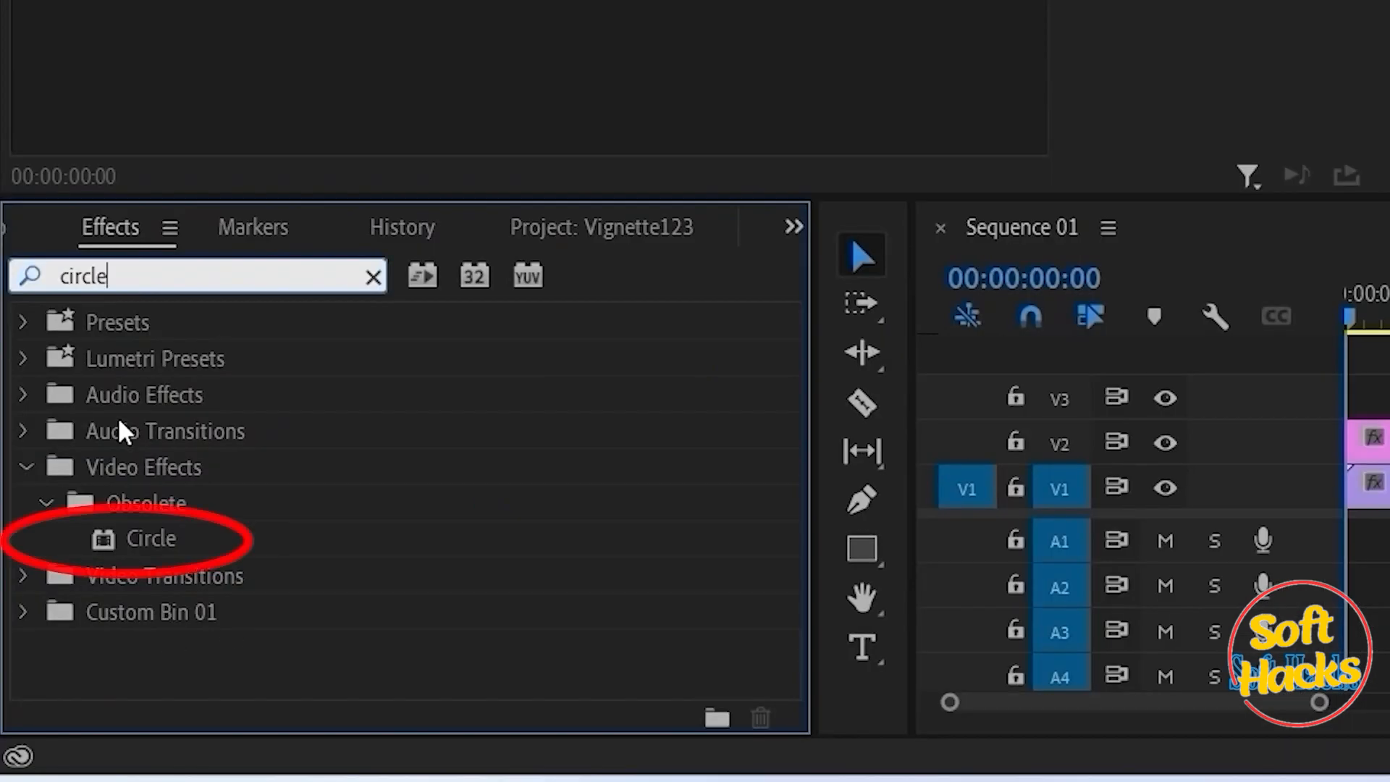
{"action": "left_click_drag", "start_coordinate": [66, 622], "coordinate": [342, 566]}
{"action": "left_click_drag", "start_coordinate": [685, 432], "coordinate": [1372, 437]}
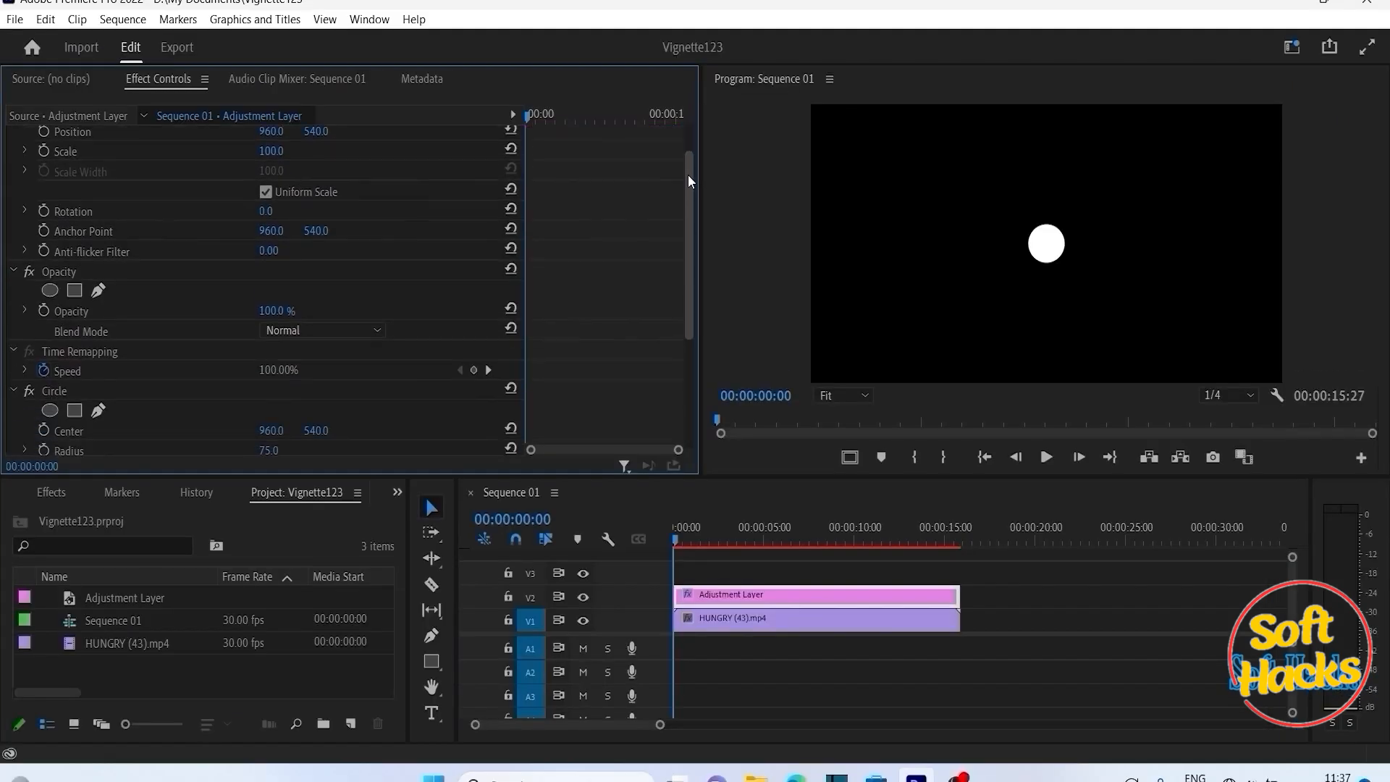
Set the Circle effect's blending mode to Stencil Alpha.
{"action": "left_click_drag", "start_coordinate": [688, 175], "coordinate": [688, 225]}
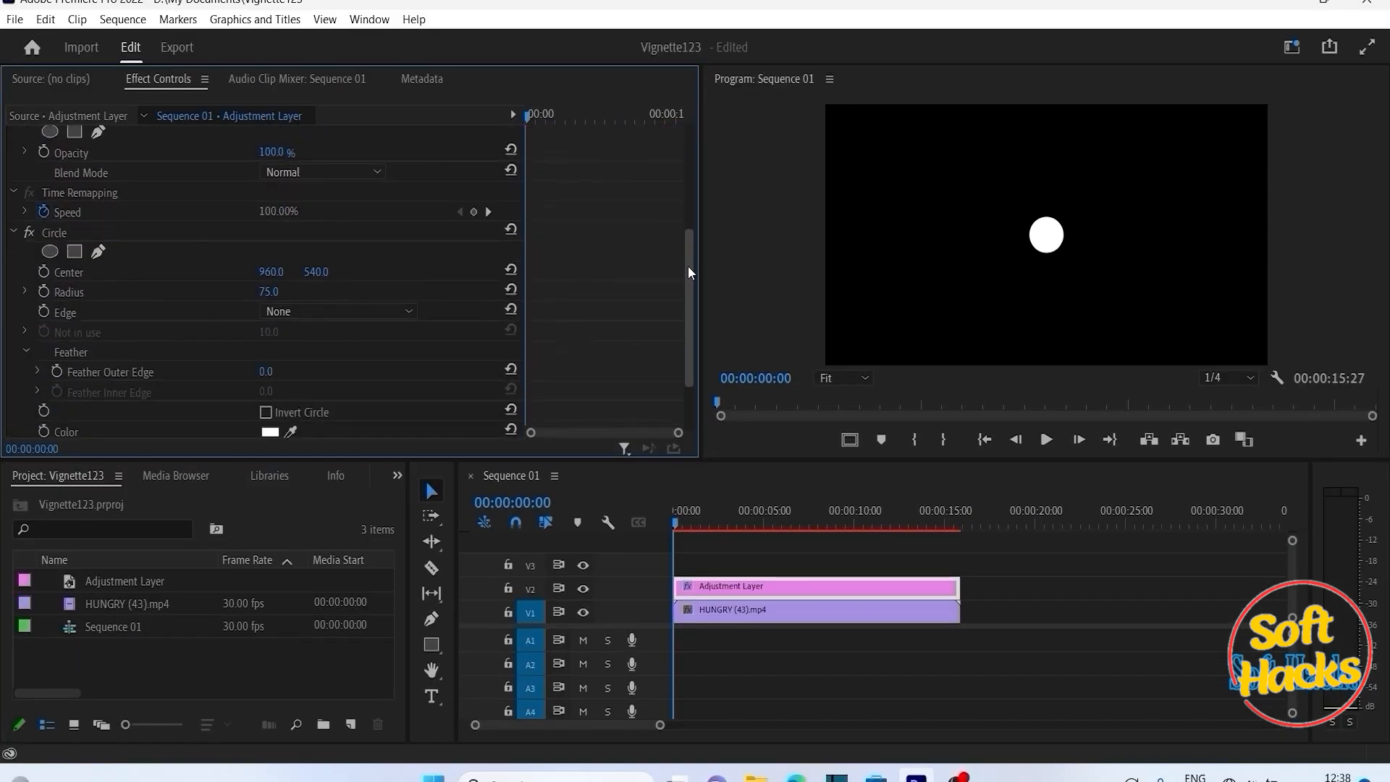
{"action": "left_click_drag", "start_coordinate": [688, 267], "coordinate": [688, 337]}
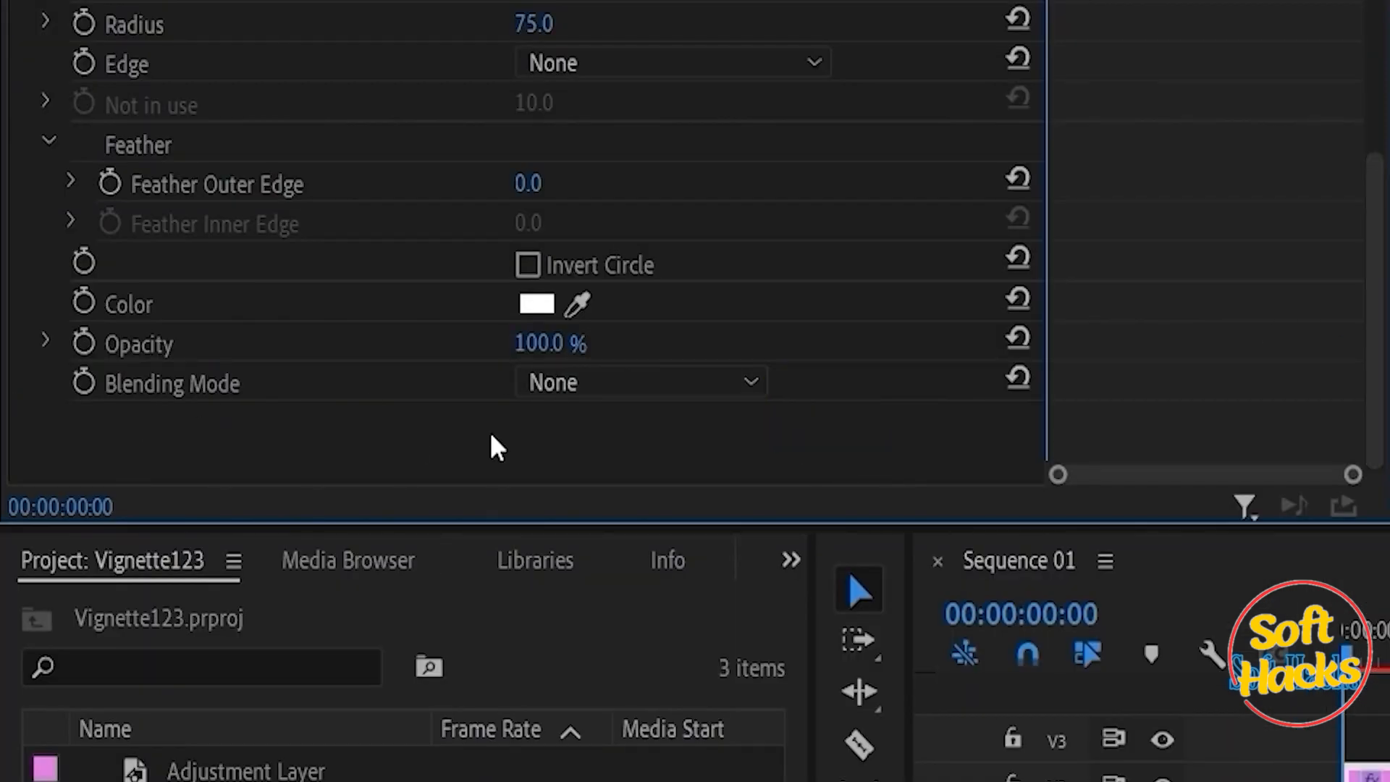
{"action": "left_click", "coordinate": [751, 384]}
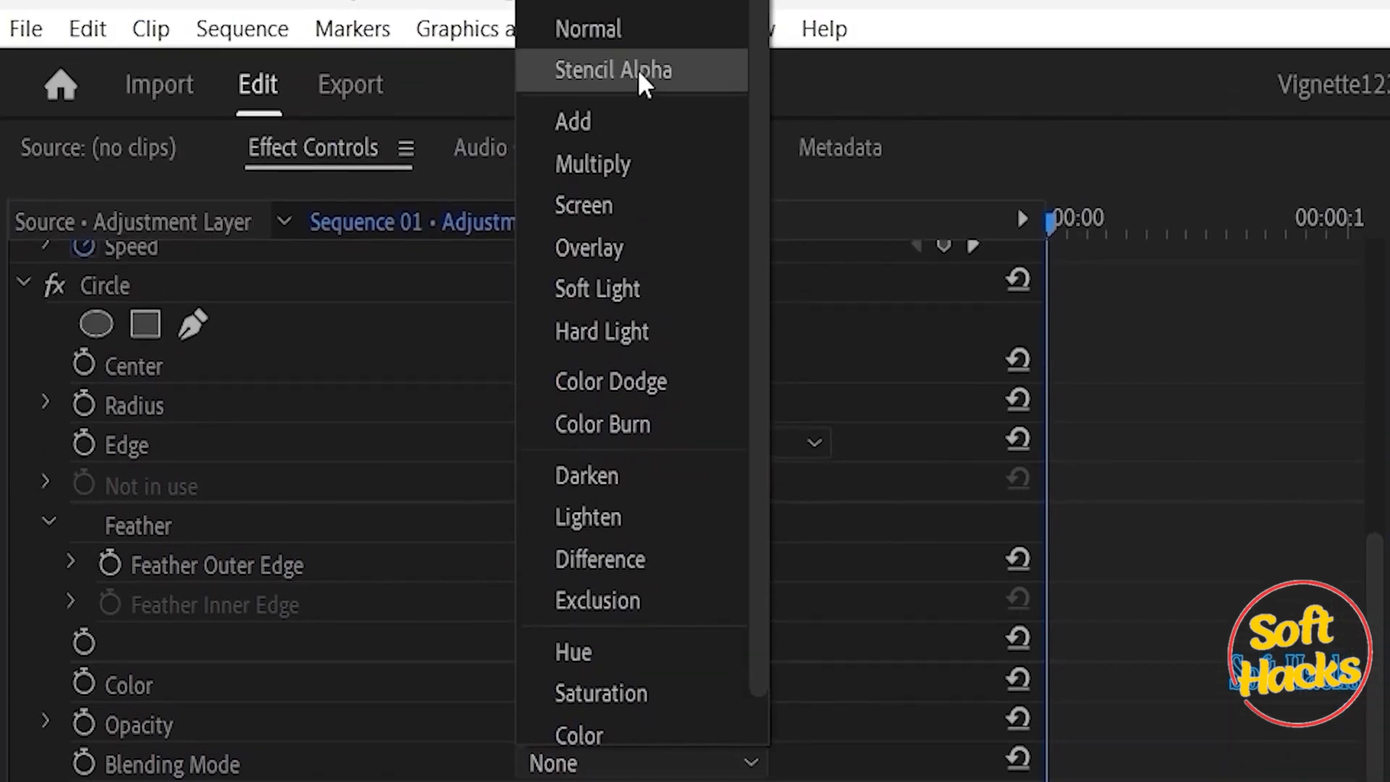
{"action": "left_click", "coordinate": [643, 72]}
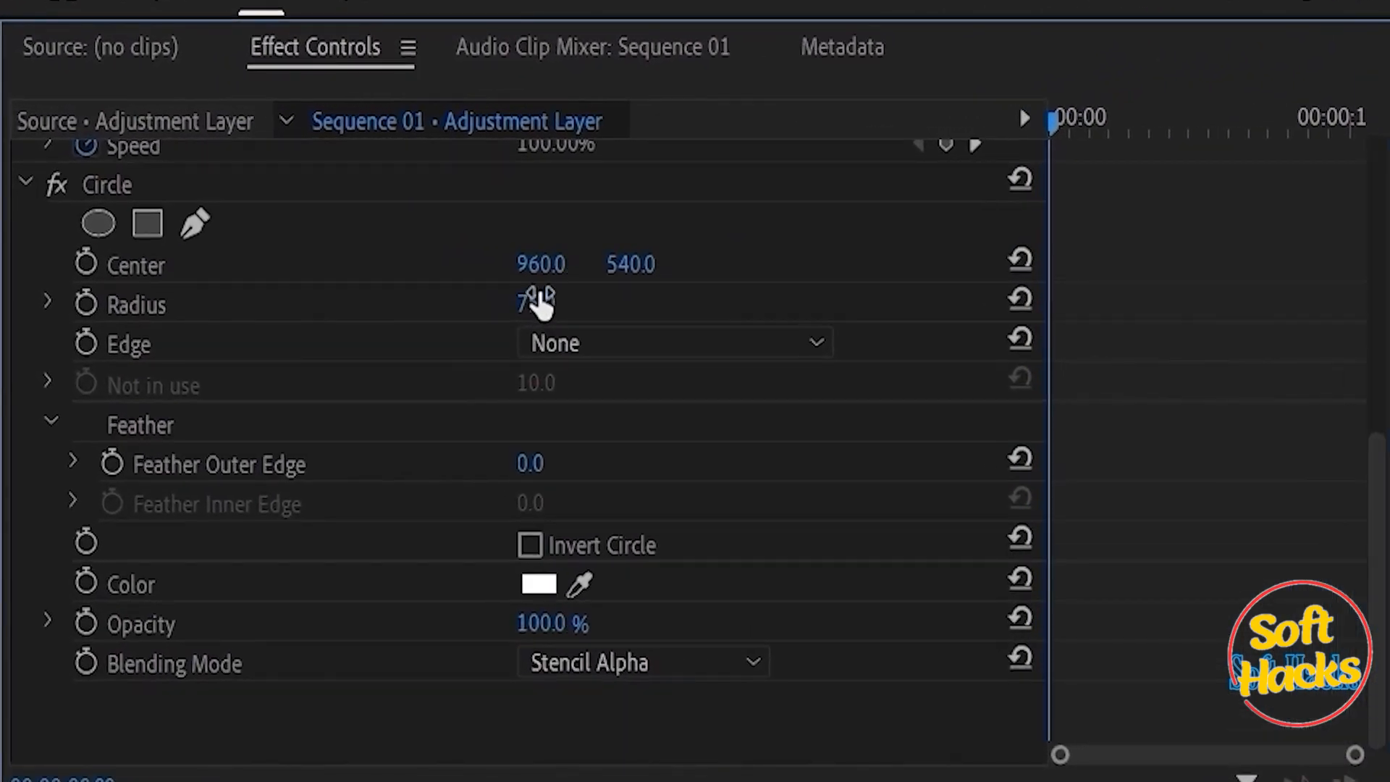
Set the Circle effect's radius to 950 and its Feather Outer Edge to 450.
{"action": "left_click_drag", "start_coordinate": [551, 304], "coordinate": [1325, 304]}
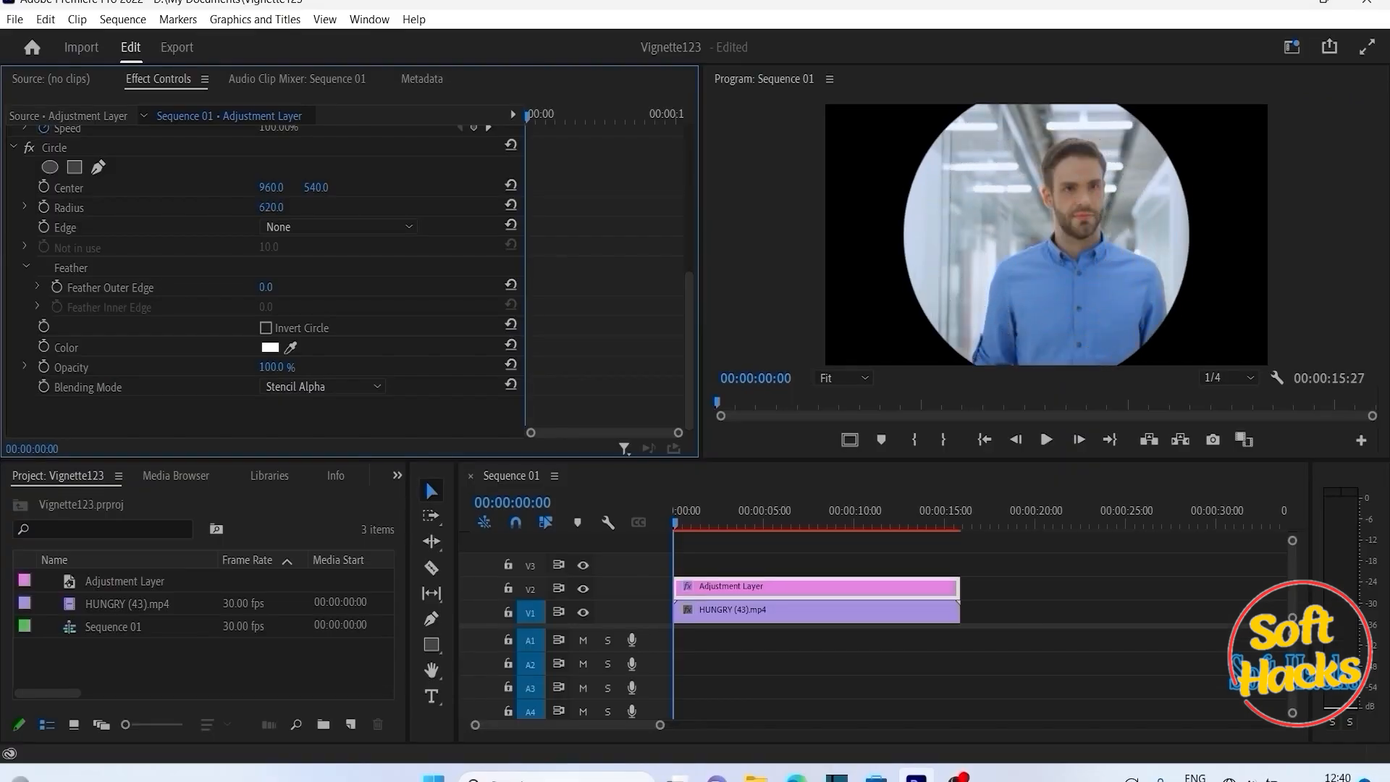
{"action": "left_click_drag", "start_coordinate": [272, 207], "coordinate": [306, 207]}
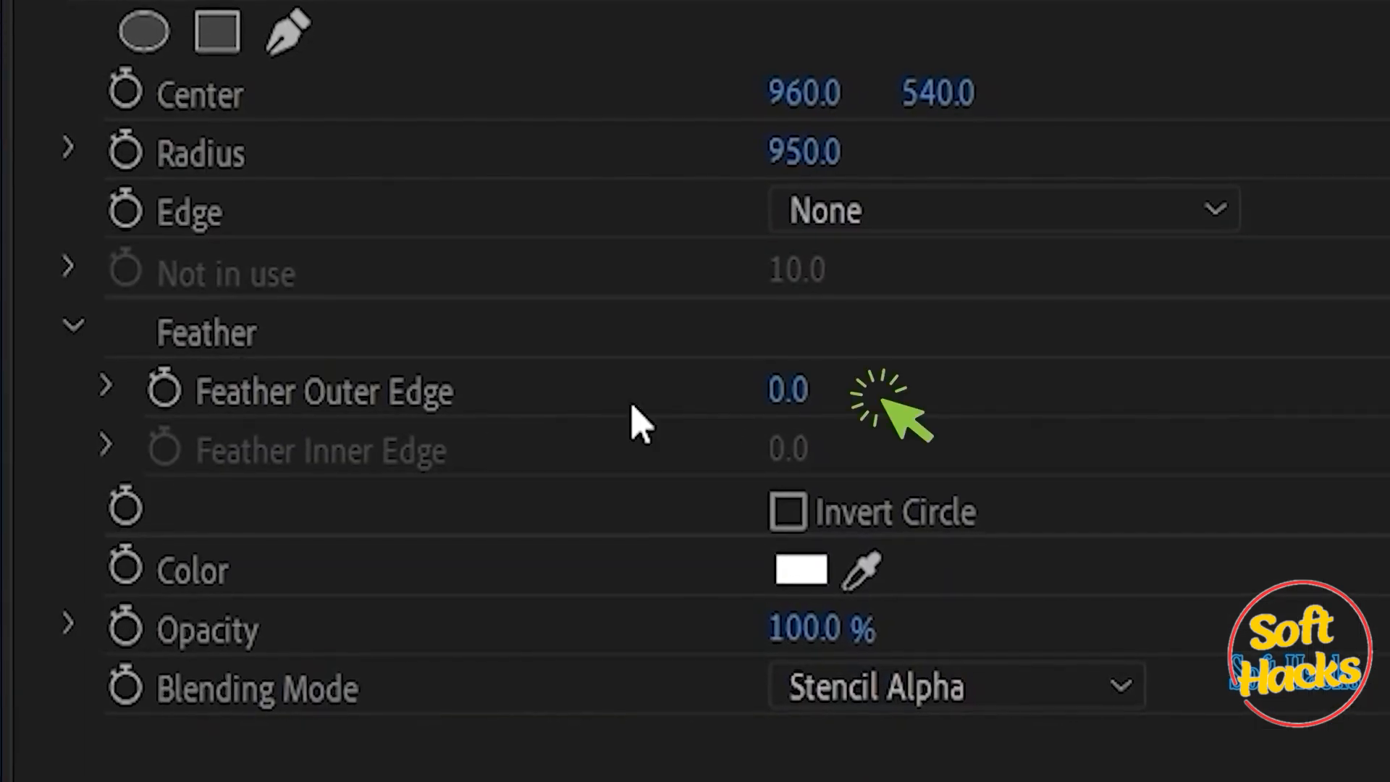
{"action": "left_click_drag", "start_coordinate": [794, 412], "coordinate": [943, 413]}
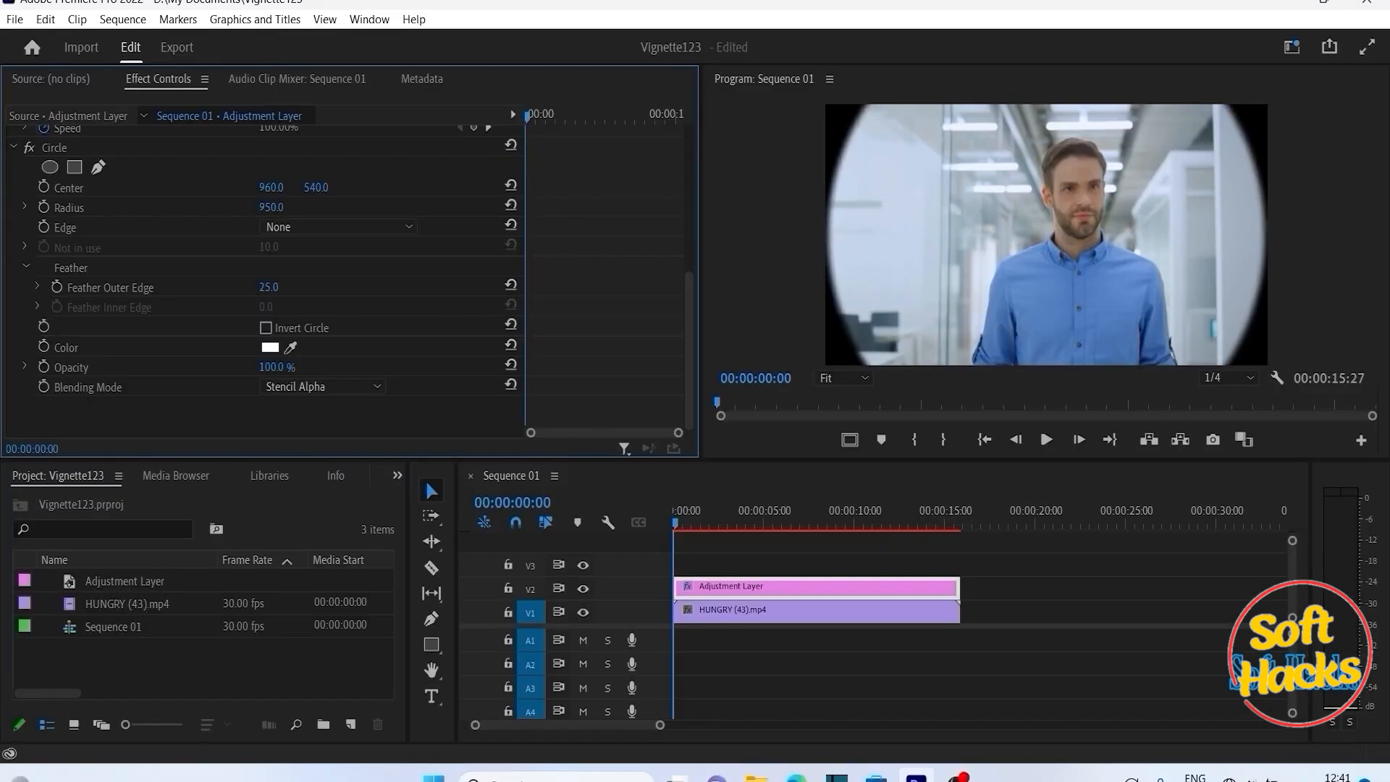
{"action": "left_click_drag", "start_coordinate": [319, 287], "coordinate": [499, 287]}
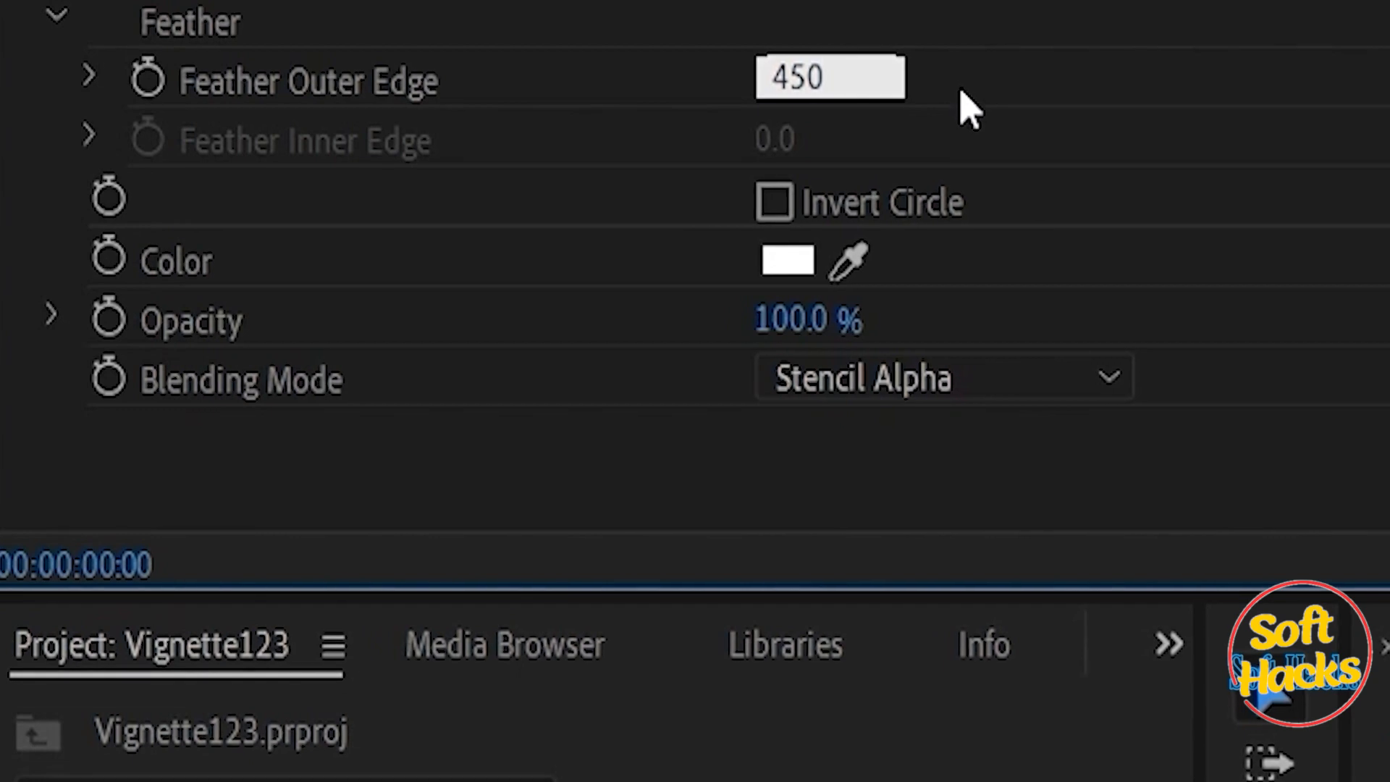
{"action": "key", "text": "Return"}
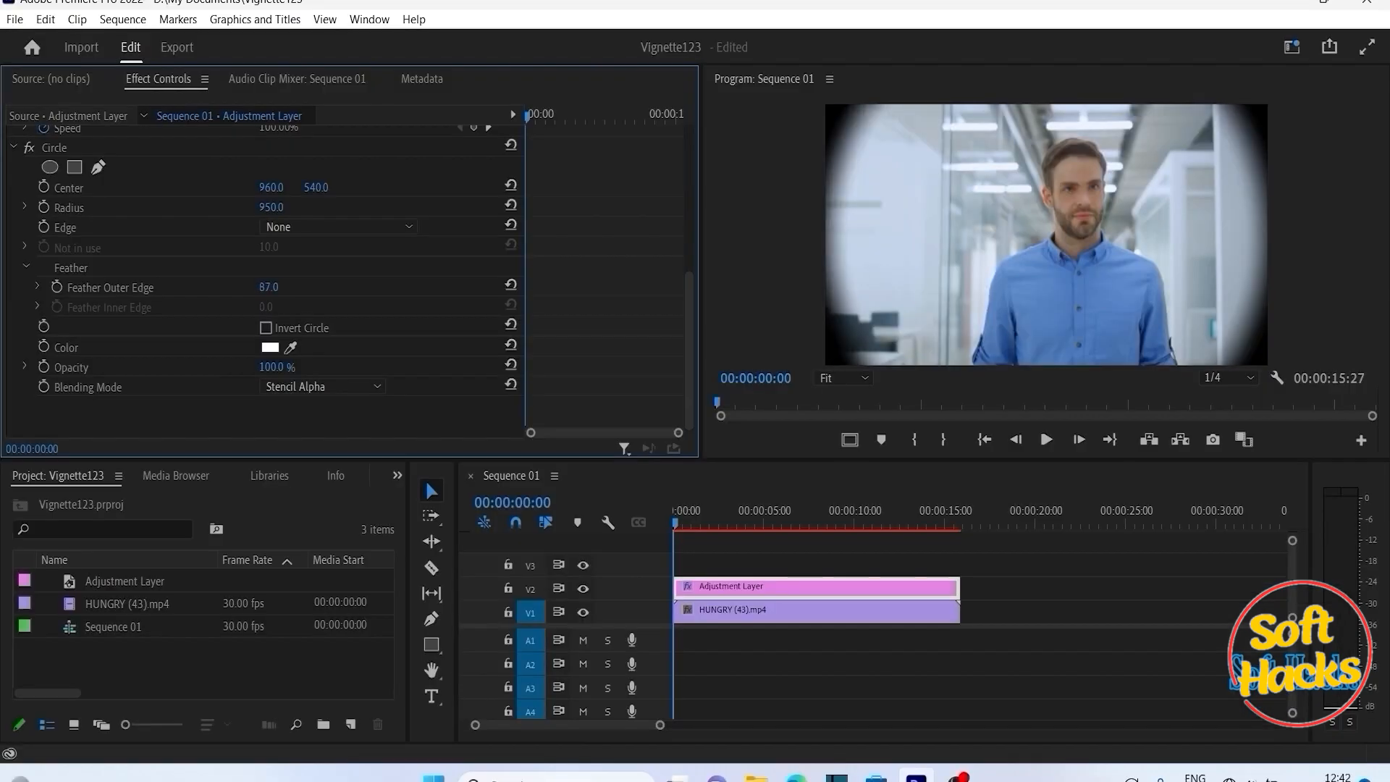
{"action": "left_click_drag", "start_coordinate": [272, 287], "coordinate": [459, 374]}
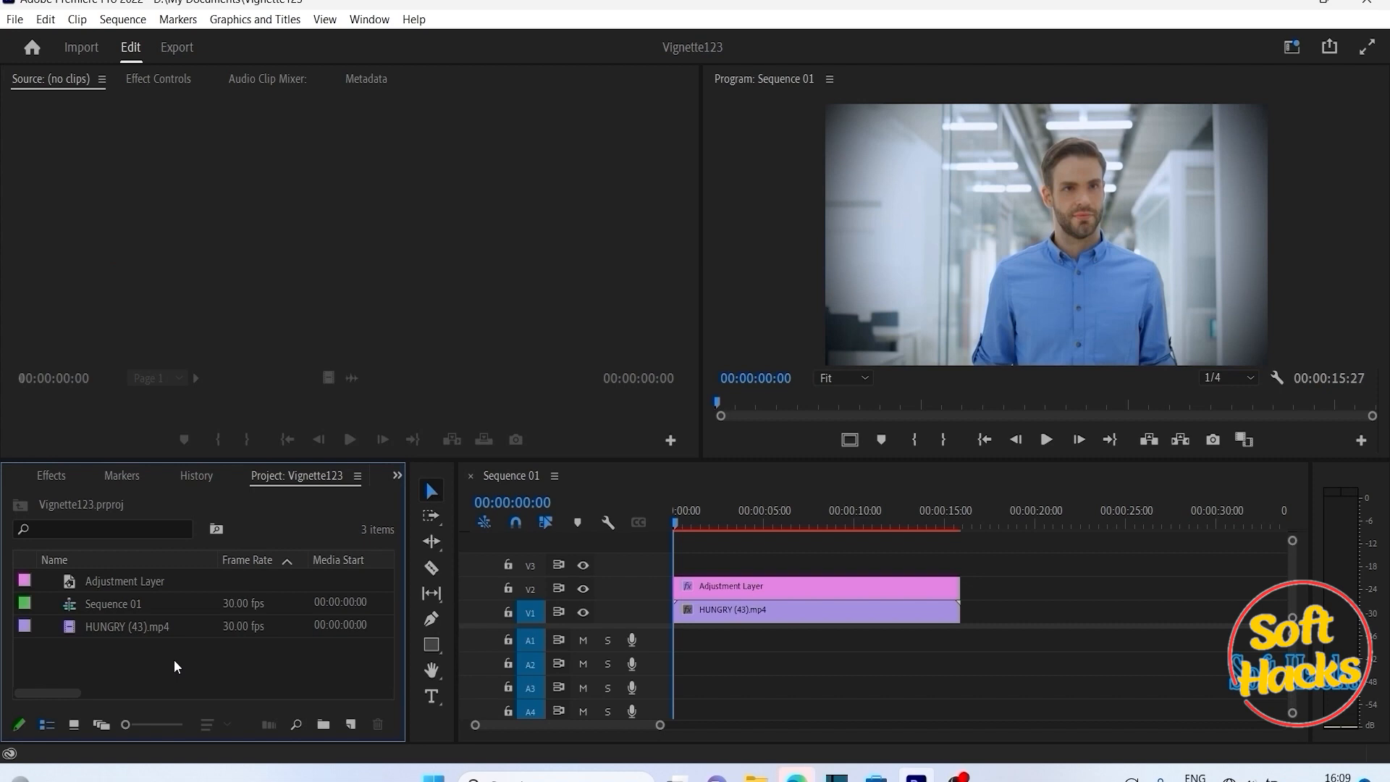
{"action": "right_click", "coordinate": [175, 661]}
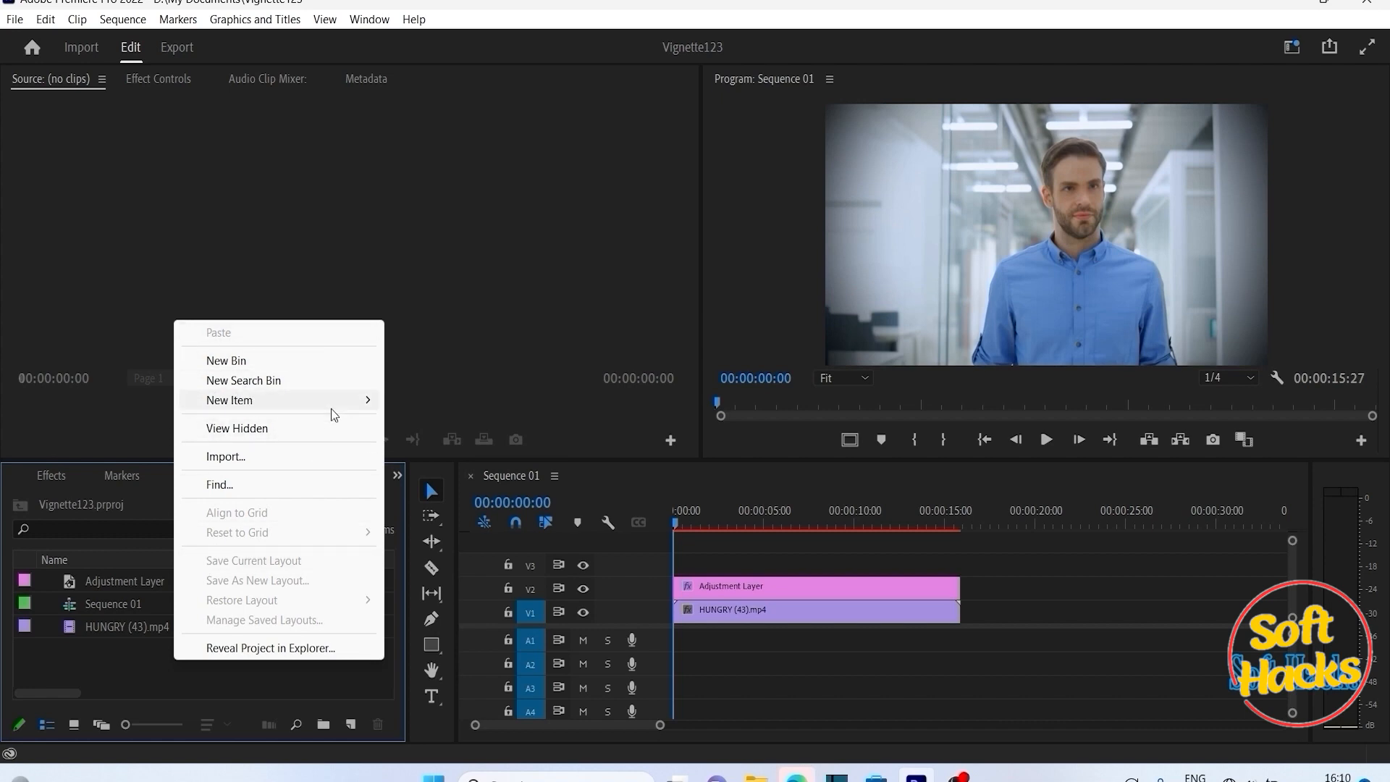
{"action": "mouse_move", "coordinate": [355, 404]}
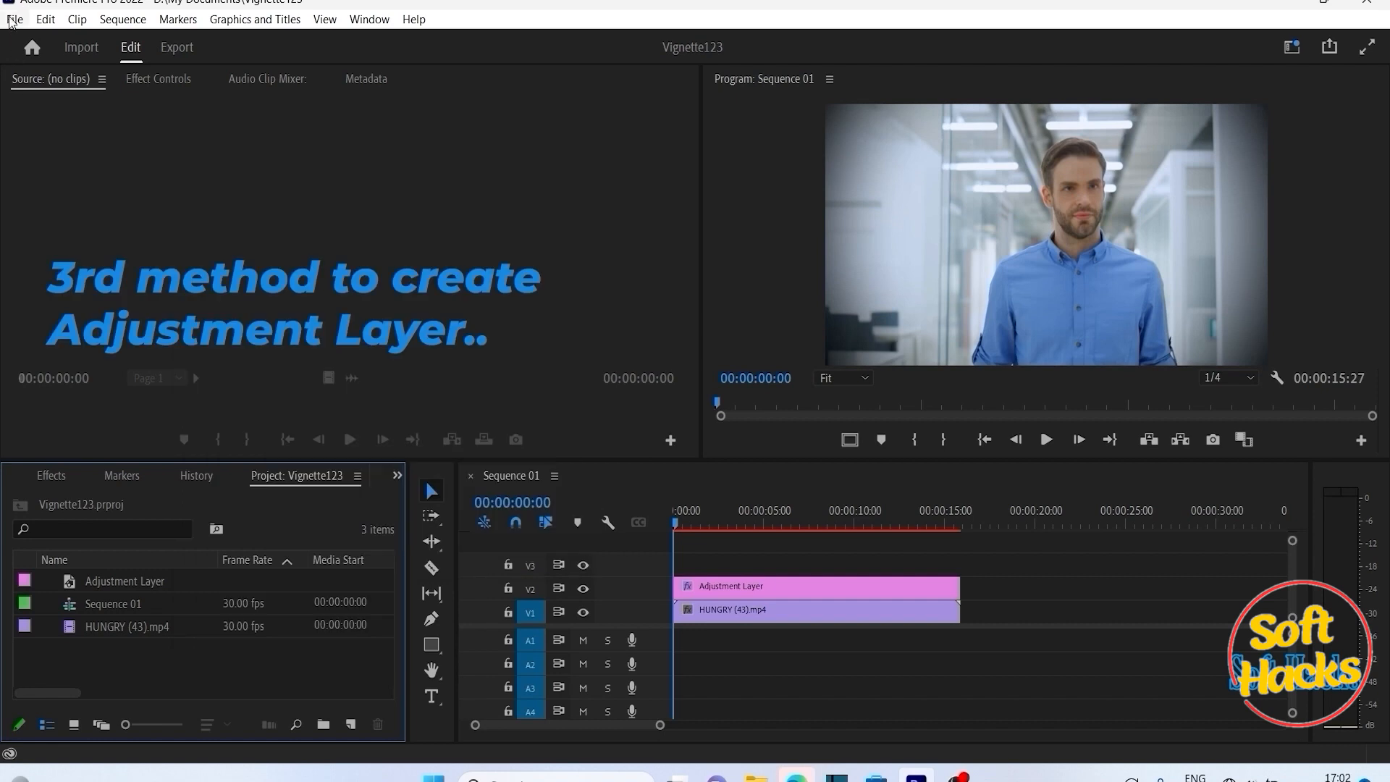
{"action": "left_click", "coordinate": [13, 20]}
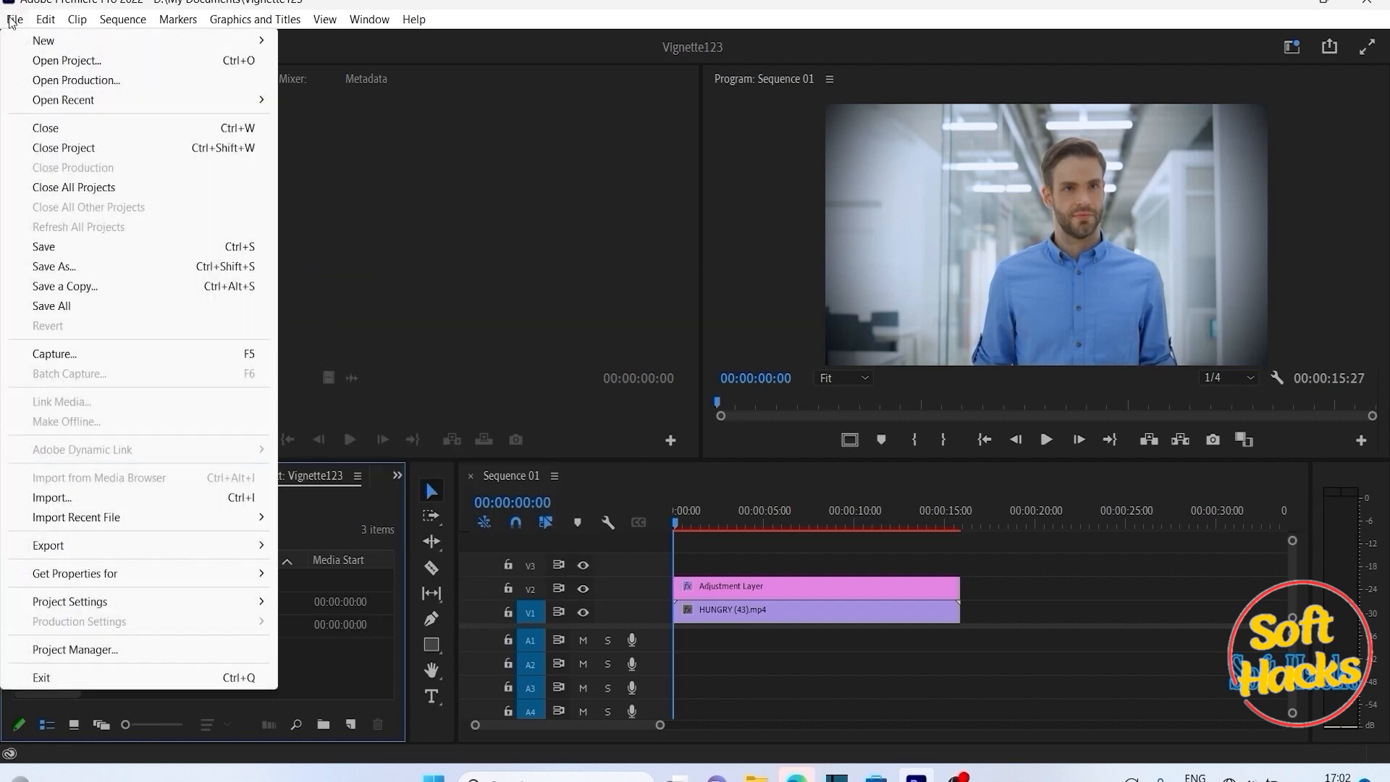
{"action": "mouse_move", "coordinate": [235, 52]}
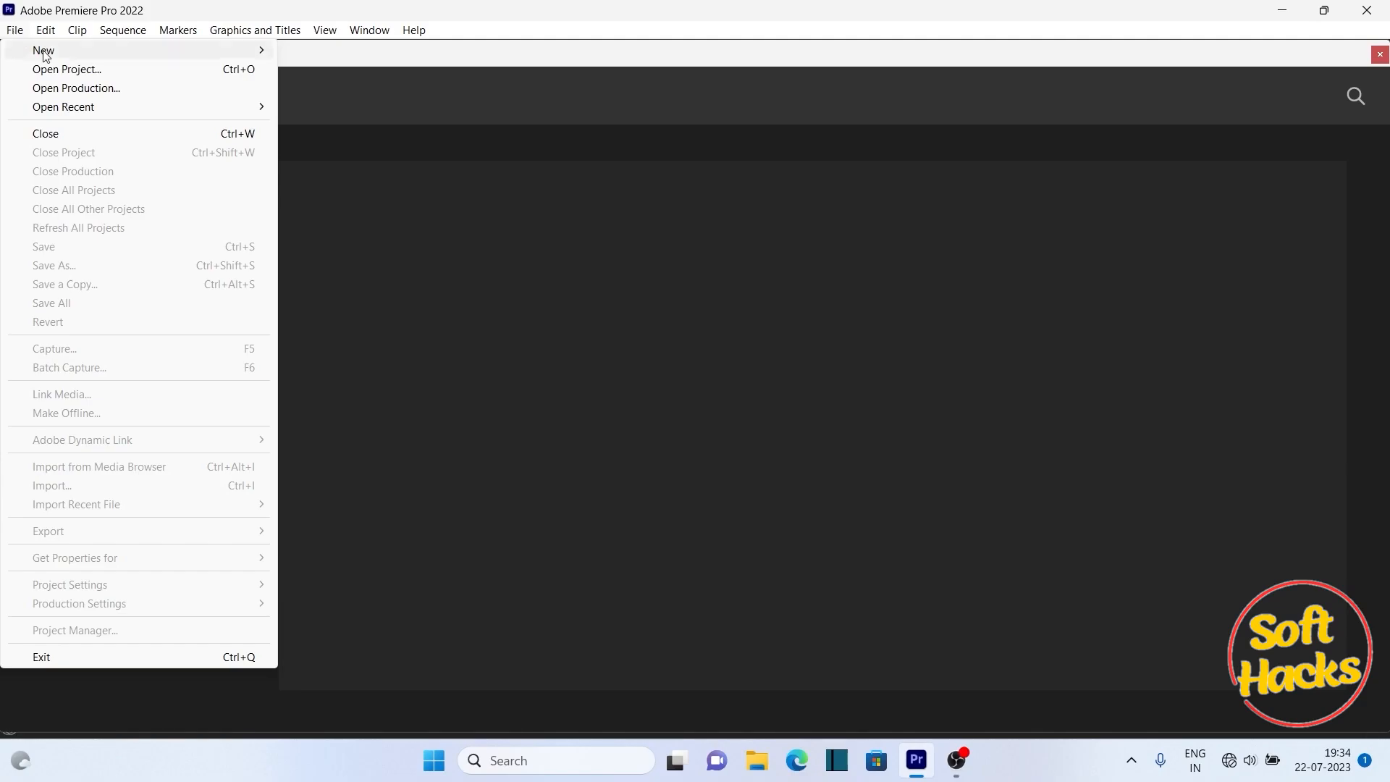
Create a new project named Vignette123.
{"action": "mouse_move", "coordinate": [45, 56]}
{"action": "left_click", "coordinate": [348, 51]}
{"action": "type", "text": "vignette"}
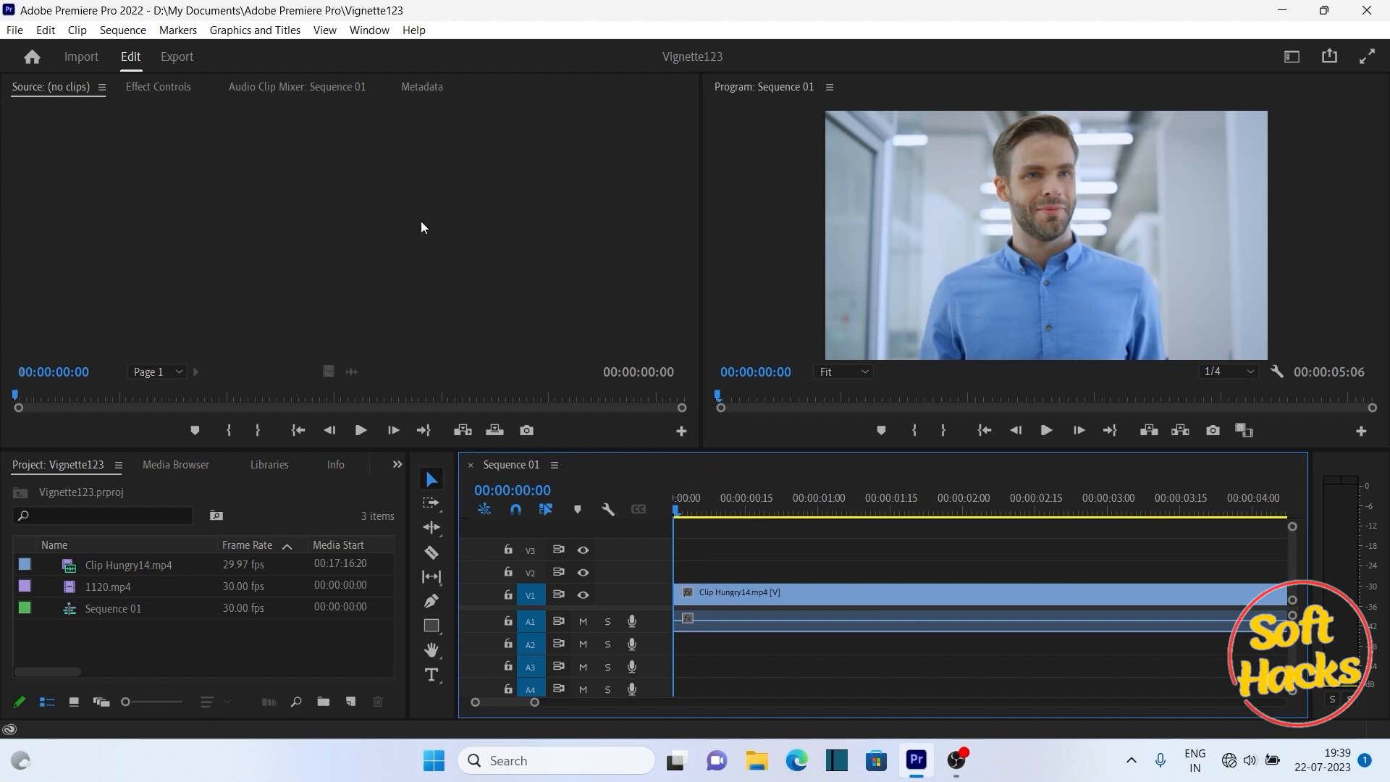
Show the Lumetri Color controls and expand the Vignette settings for Clip Hungry14.mp4.
{"action": "left_click", "coordinate": [366, 32]}
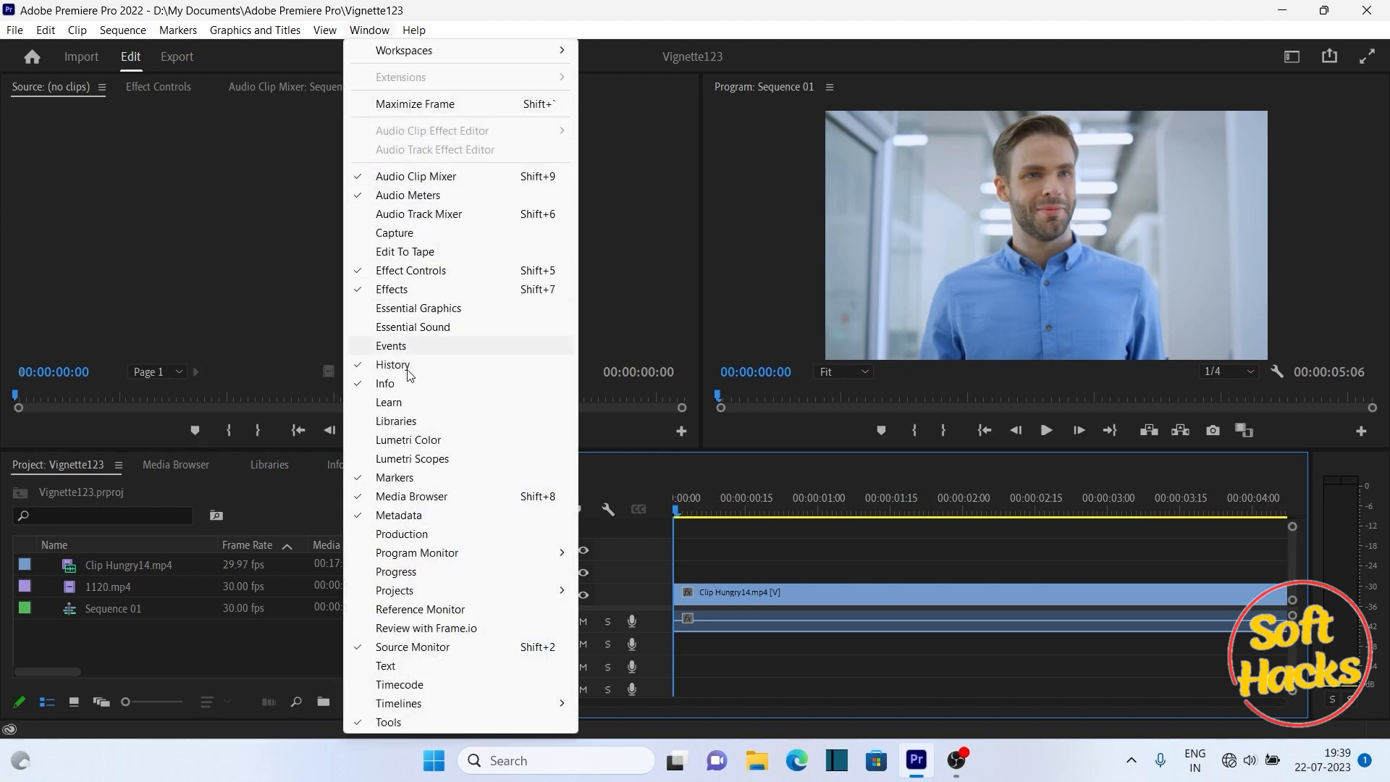
{"action": "left_click", "coordinate": [408, 440]}
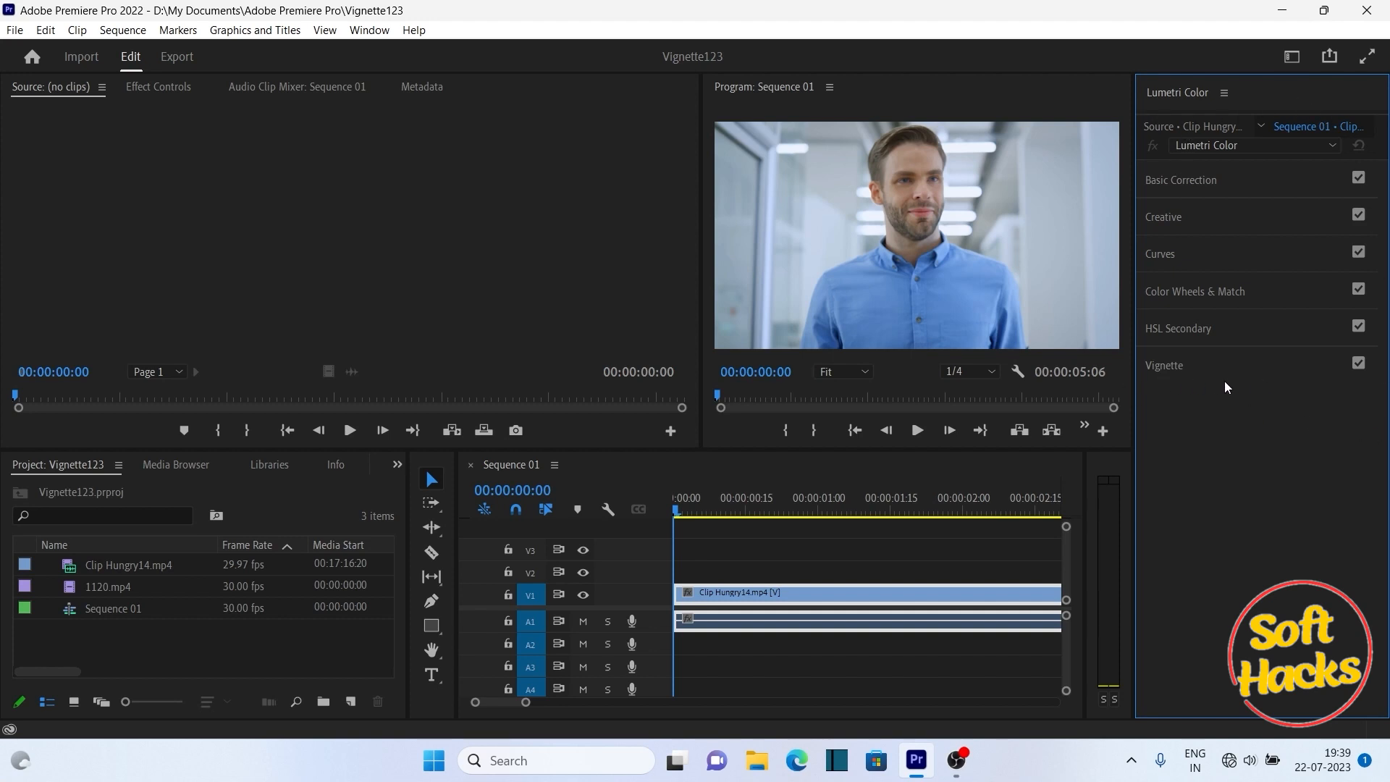
{"action": "left_click", "coordinate": [1167, 367]}
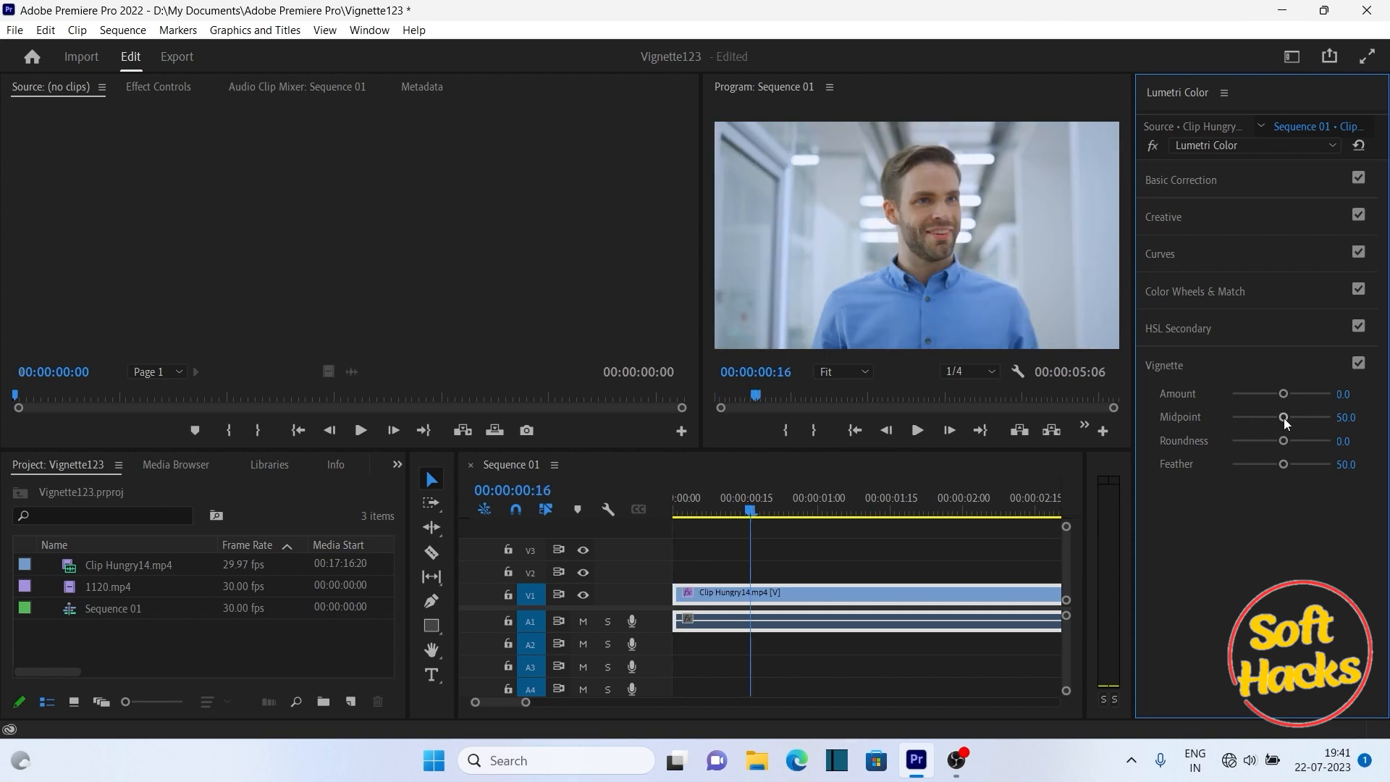
Set the clip's vignette to Amount -2.1, Midpoint 2.7, Roundness 38.2 and Feather 94.5.
{"action": "left_click_drag", "start_coordinate": [1284, 418], "coordinate": [1233, 396]}
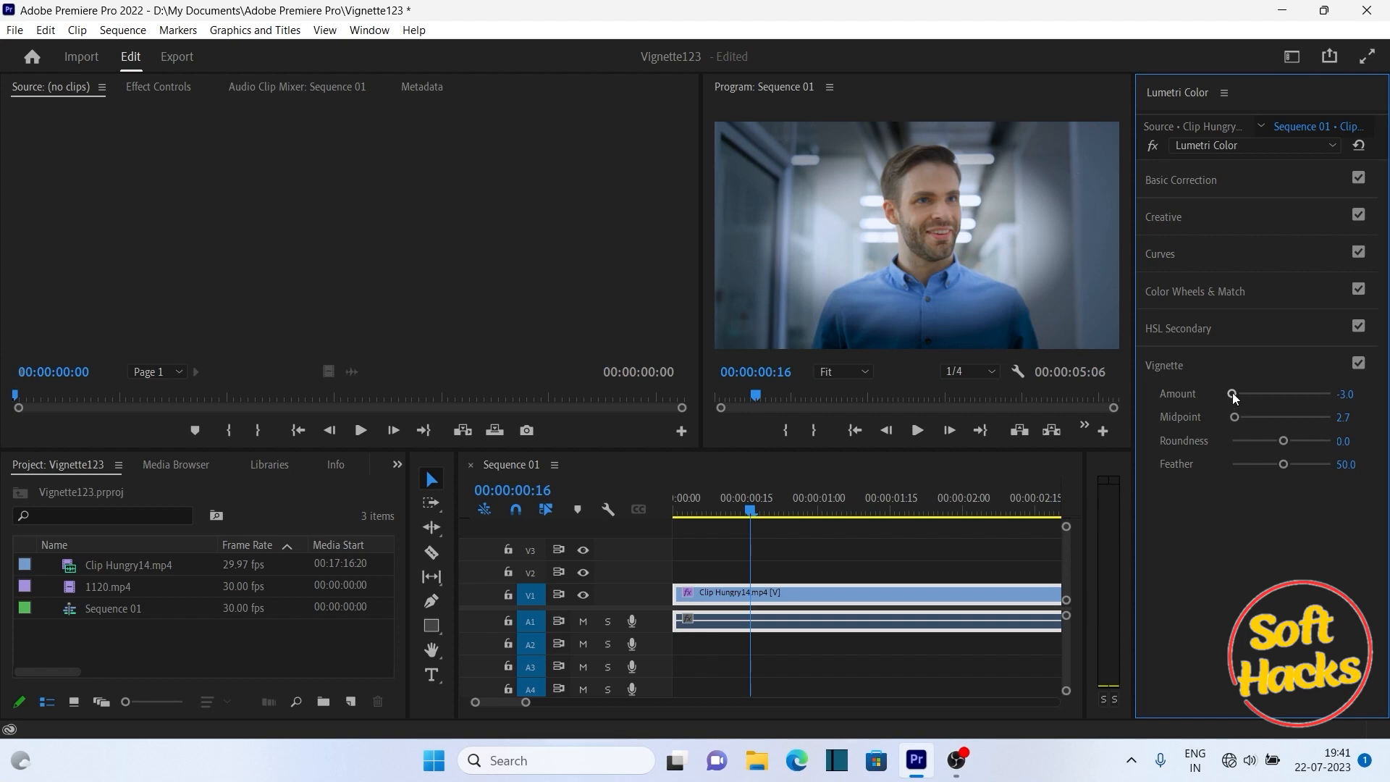
{"action": "mouse_move", "coordinate": [1232, 394]}
{"action": "left_mouse_down"}
{"action": "mouse_move", "coordinate": [1334, 397]}
{"action": "mouse_move", "coordinate": [1233, 394]}
{"action": "left_mouse_up"}
{"action": "mouse_move", "coordinate": [1283, 440]}
{"action": "left_mouse_down"}
{"action": "mouse_move", "coordinate": [1239, 440]}
{"action": "mouse_move", "coordinate": [1308, 444]}
{"action": "left_mouse_up"}
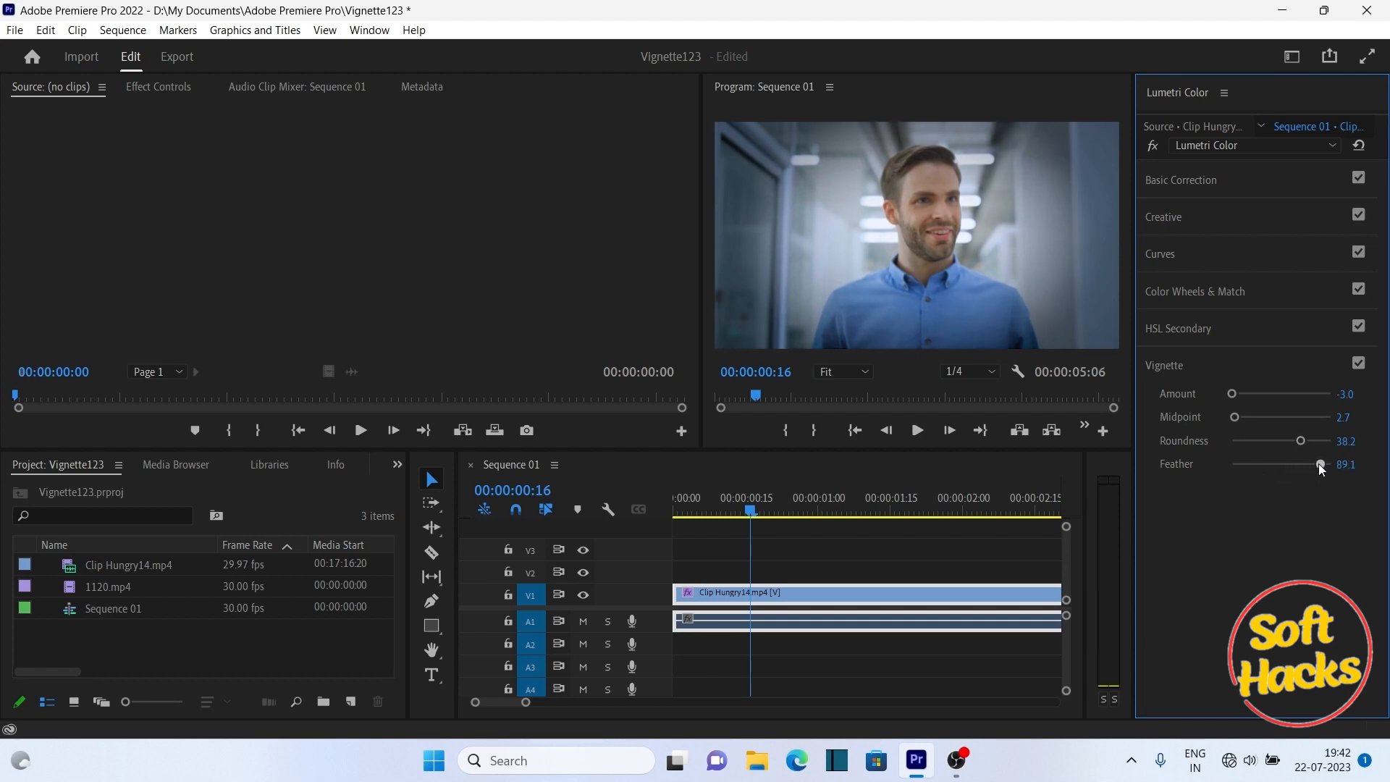
{"action": "left_click_drag", "start_coordinate": [1232, 391], "coordinate": [1244, 393]}
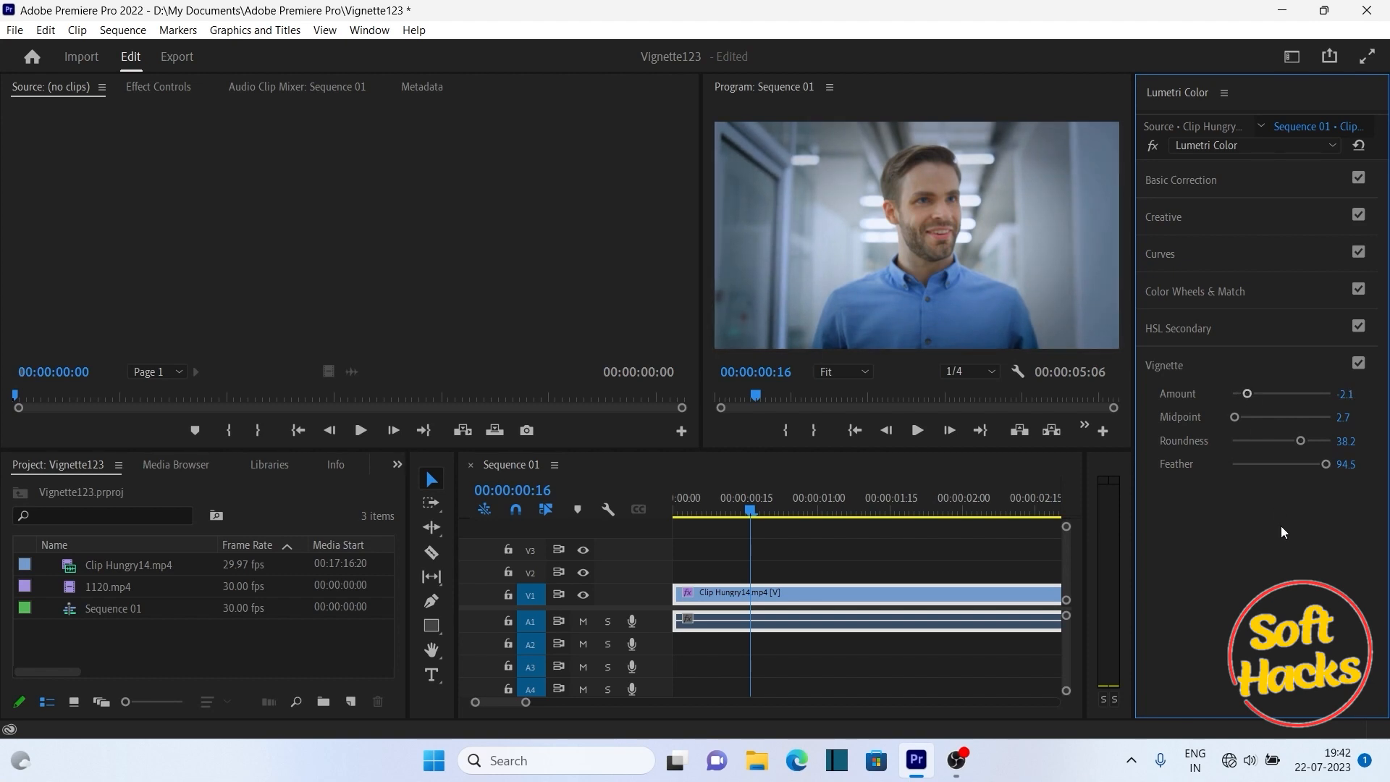
Toggle the Lumetri vignette off and on repeatedly to compare the clip with and without it, leaving it enabled.
{"action": "left_click", "coordinate": [1359, 363]}
{"action": "left_click", "coordinate": [1359, 363]}
{"action": "left_click", "coordinate": [1359, 363]}
{"action": "left_click", "coordinate": [1359, 363]}
{"action": "left_click", "coordinate": [1359, 364]}
{"action": "left_click", "coordinate": [1359, 364]}
{"action": "left_click", "coordinate": [1359, 364]}
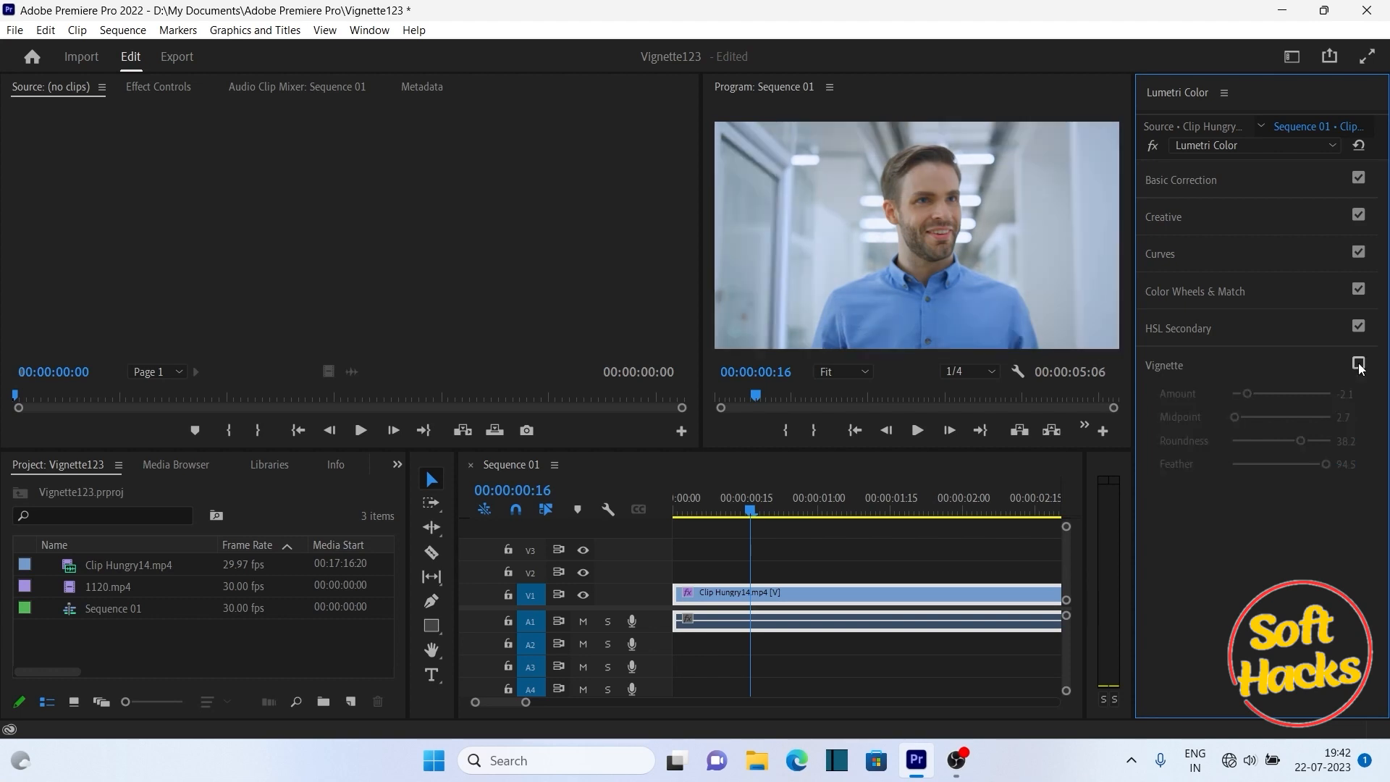
{"action": "left_click", "coordinate": [1359, 363]}
Deselect the clip and zoom out the timeline to show the whole sequence.
{"action": "left_click", "coordinate": [924, 551]}
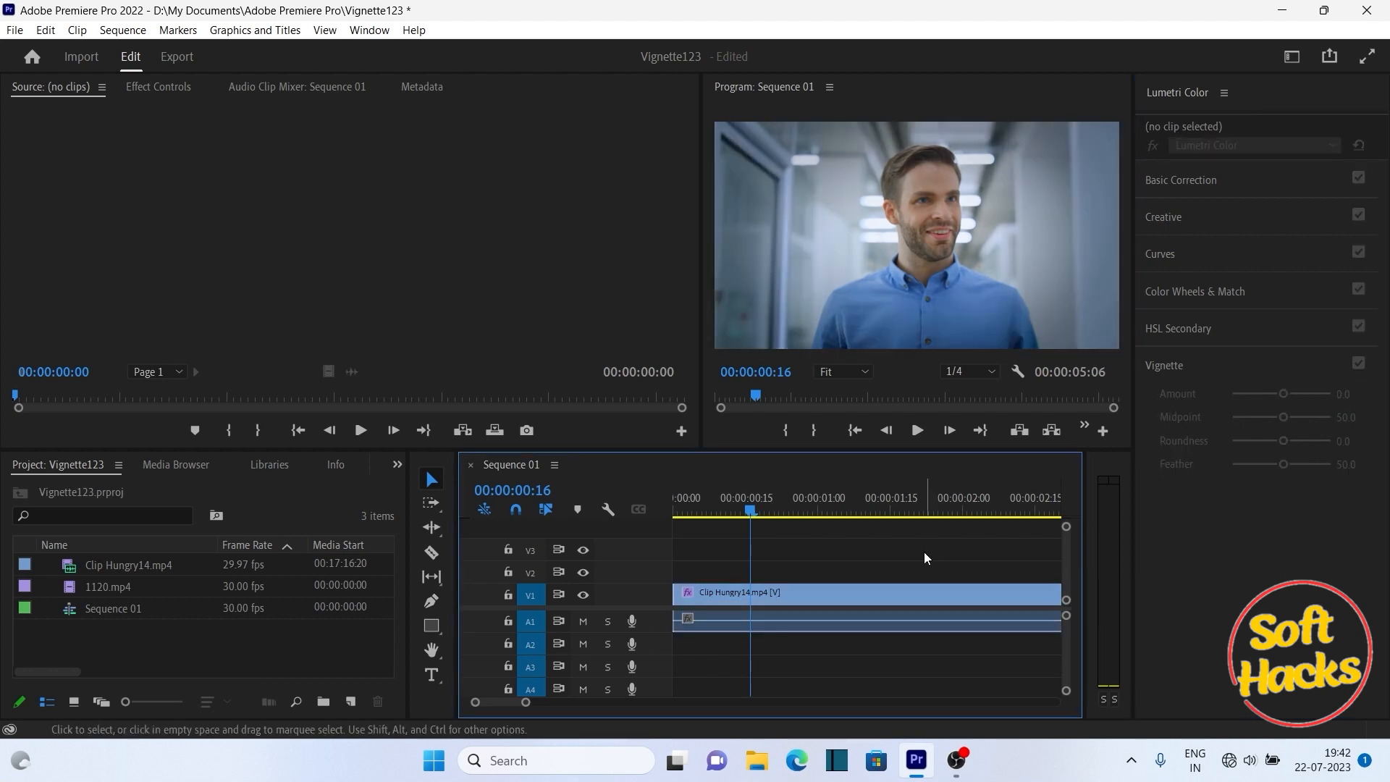
{"action": "key", "text": "minus"}
{"action": "key", "text": "minus"}
{"action": "key", "text": "minus"}
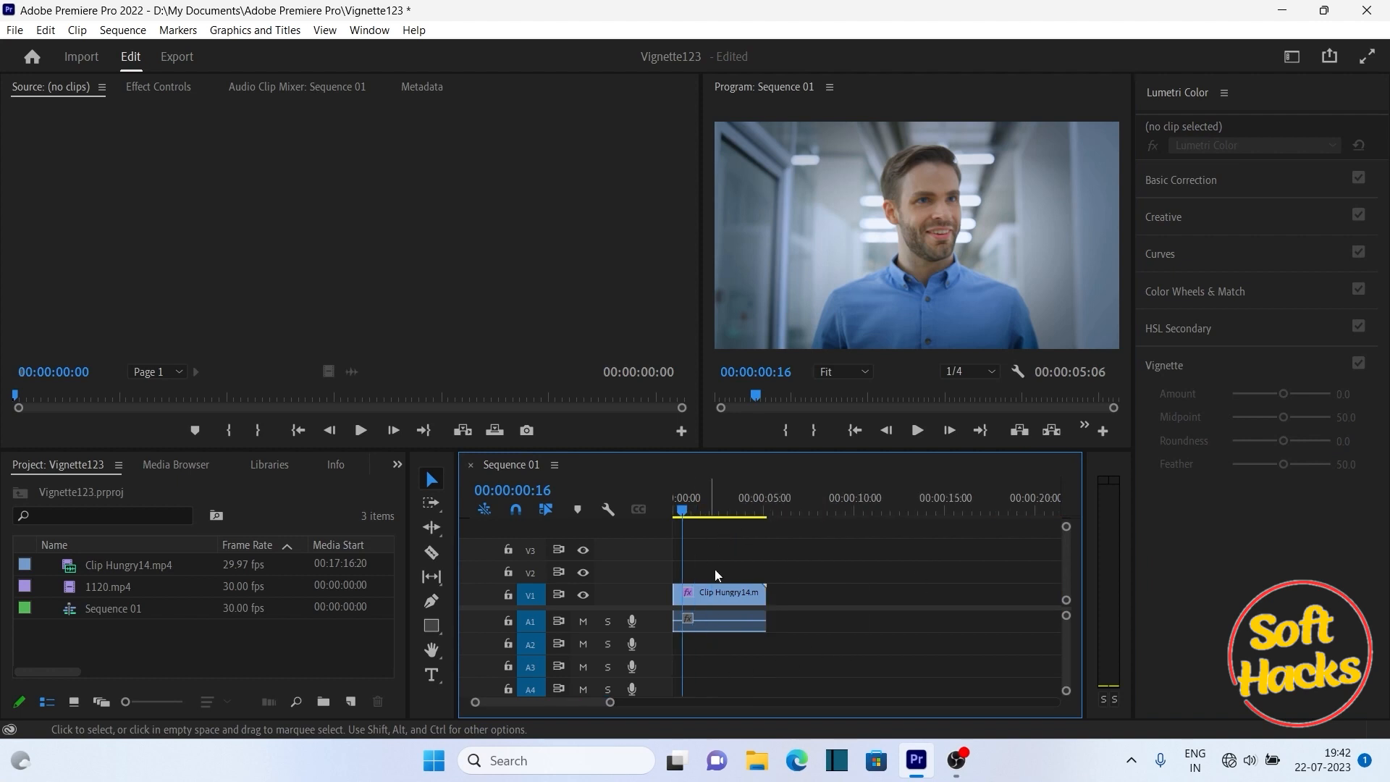
Add 1120.mp4 to track V1 directly after Clip Hungry14.mp4 and scrub through the sequence.
{"action": "left_click_drag", "start_coordinate": [24, 591], "coordinate": [770, 592]}
{"action": "left_click_drag", "start_coordinate": [684, 512], "coordinate": [825, 545]}
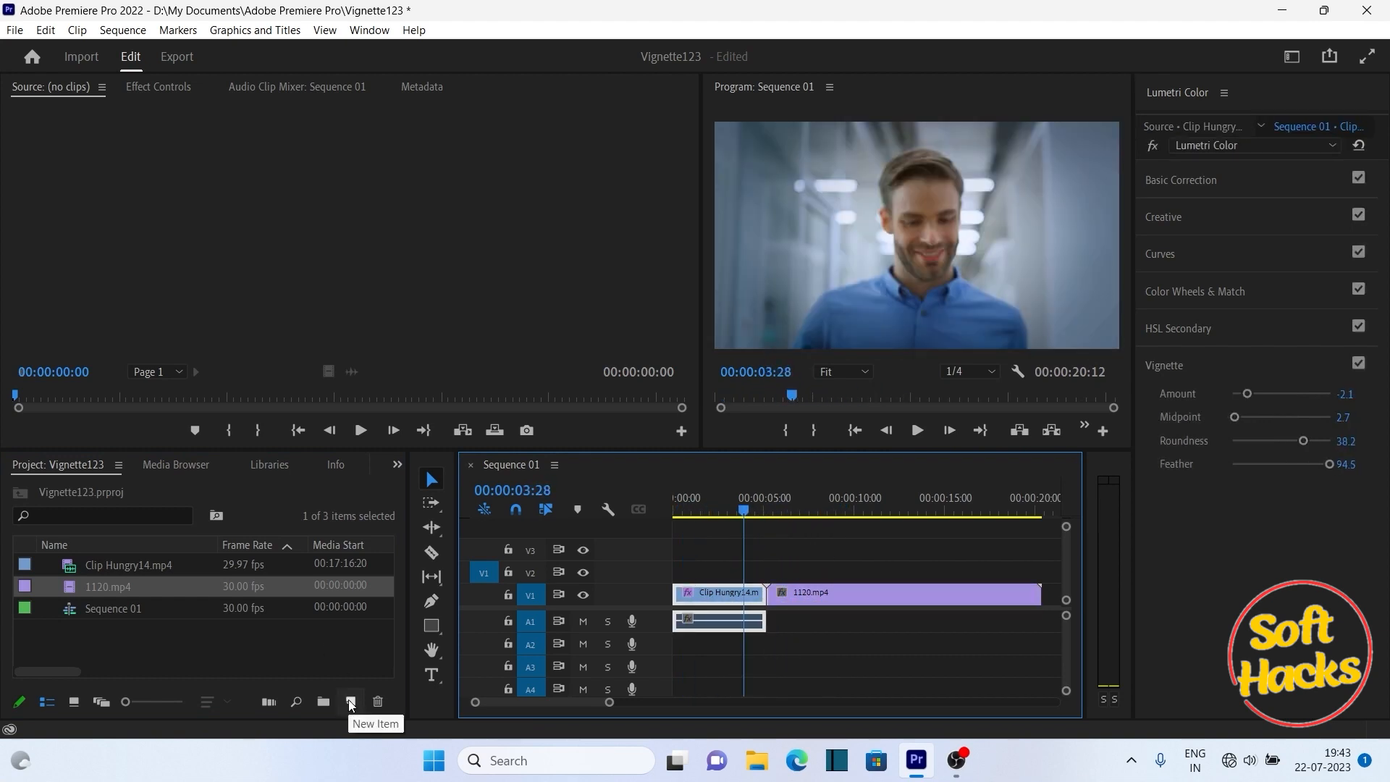
Create a 1920 x 1080, 30 fps adjustment layer and place it on track V2 across both clips.
{"action": "left_click", "coordinate": [350, 700]}
{"action": "left_click", "coordinate": [378, 578]}
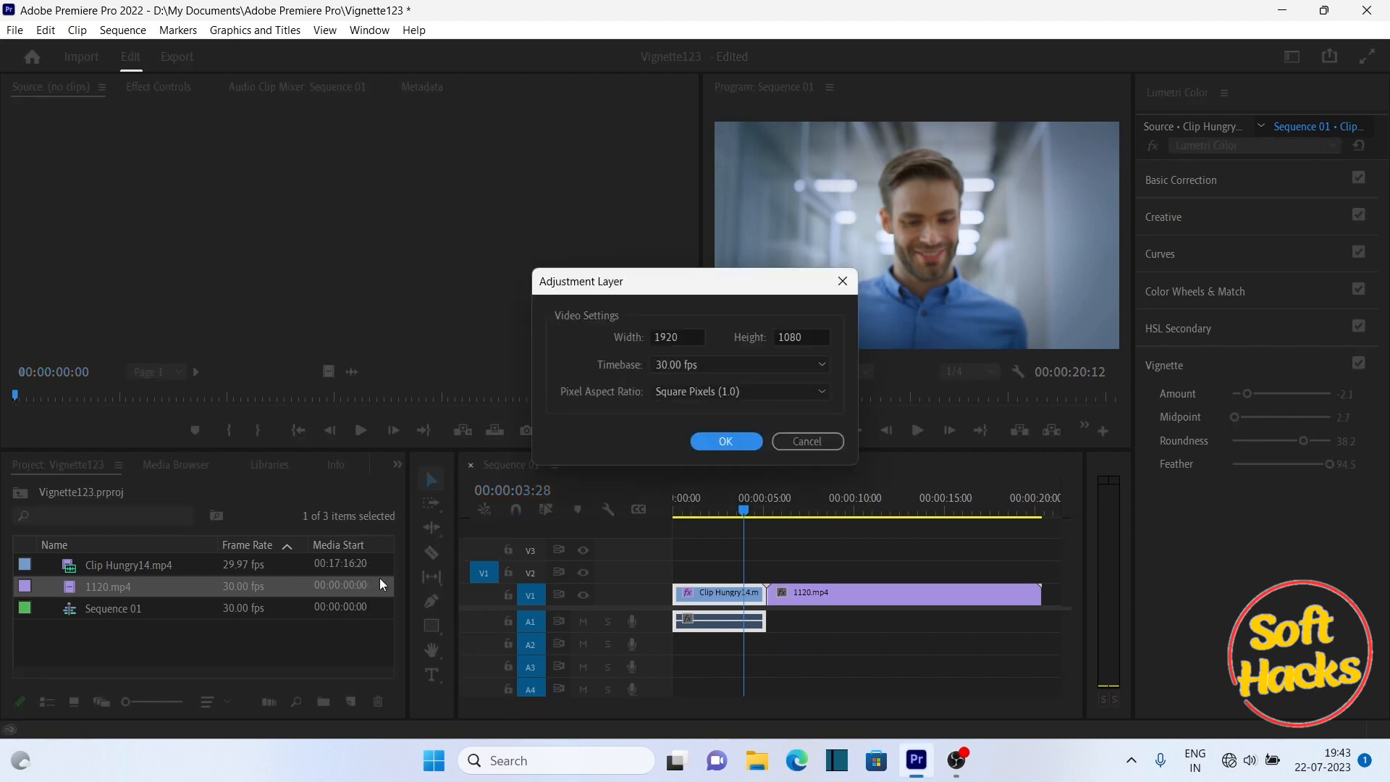
{"action": "left_click", "coordinate": [724, 441]}
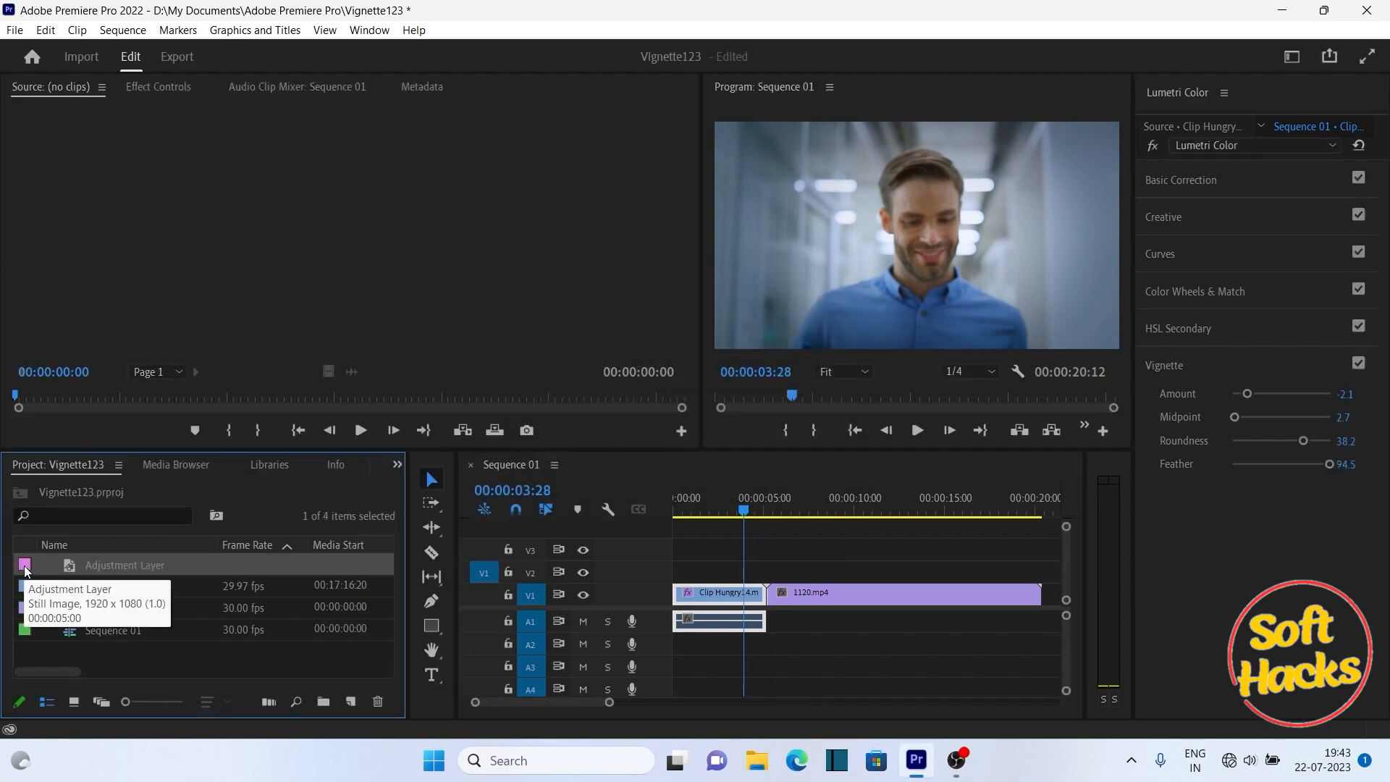
{"action": "left_click_drag", "start_coordinate": [25, 570], "coordinate": [1041, 570]}
Set the adjustment layer's Lumetri vignette to Amount -1.6, Midpoint 0.0, Roundness 41.8 and Feather 78.2.
{"action": "left_click", "coordinate": [840, 570]}
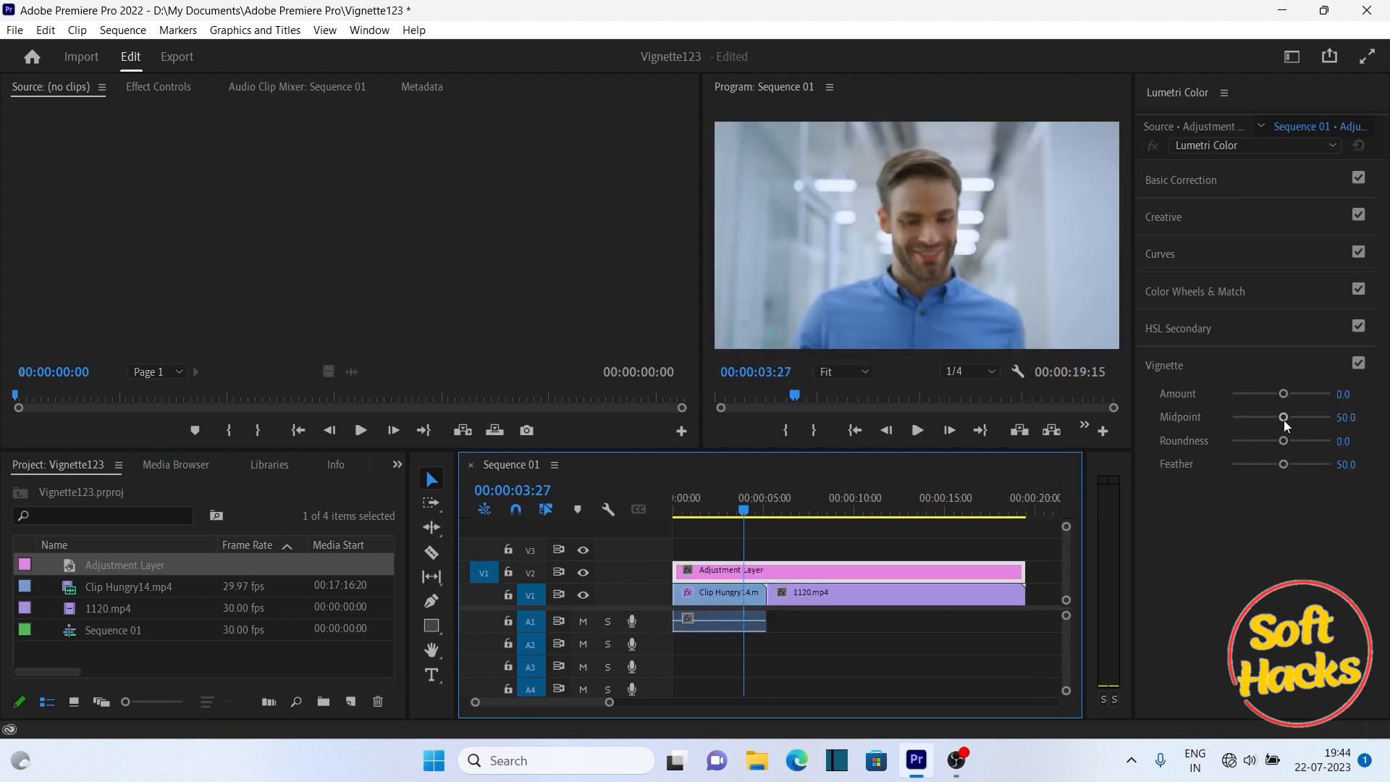
{"action": "left_click_drag", "start_coordinate": [1283, 394], "coordinate": [1256, 395]}
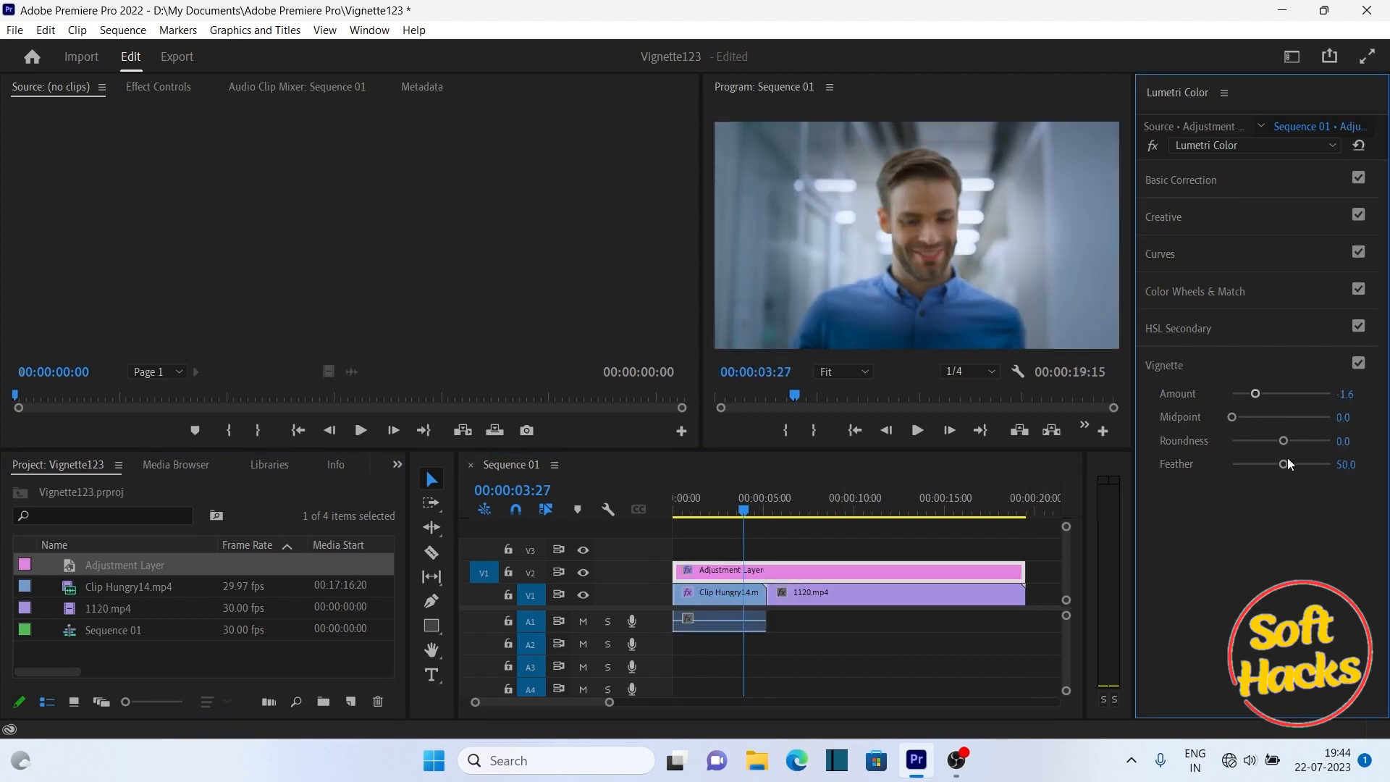
{"action": "left_click_drag", "start_coordinate": [1285, 441], "coordinate": [1309, 464]}
Toggle the adjustment layer's vignette off and on to compare its effect on Clip Hungry14.mp4 and 1120.mp4.
{"action": "left_click", "coordinate": [1358, 362]}
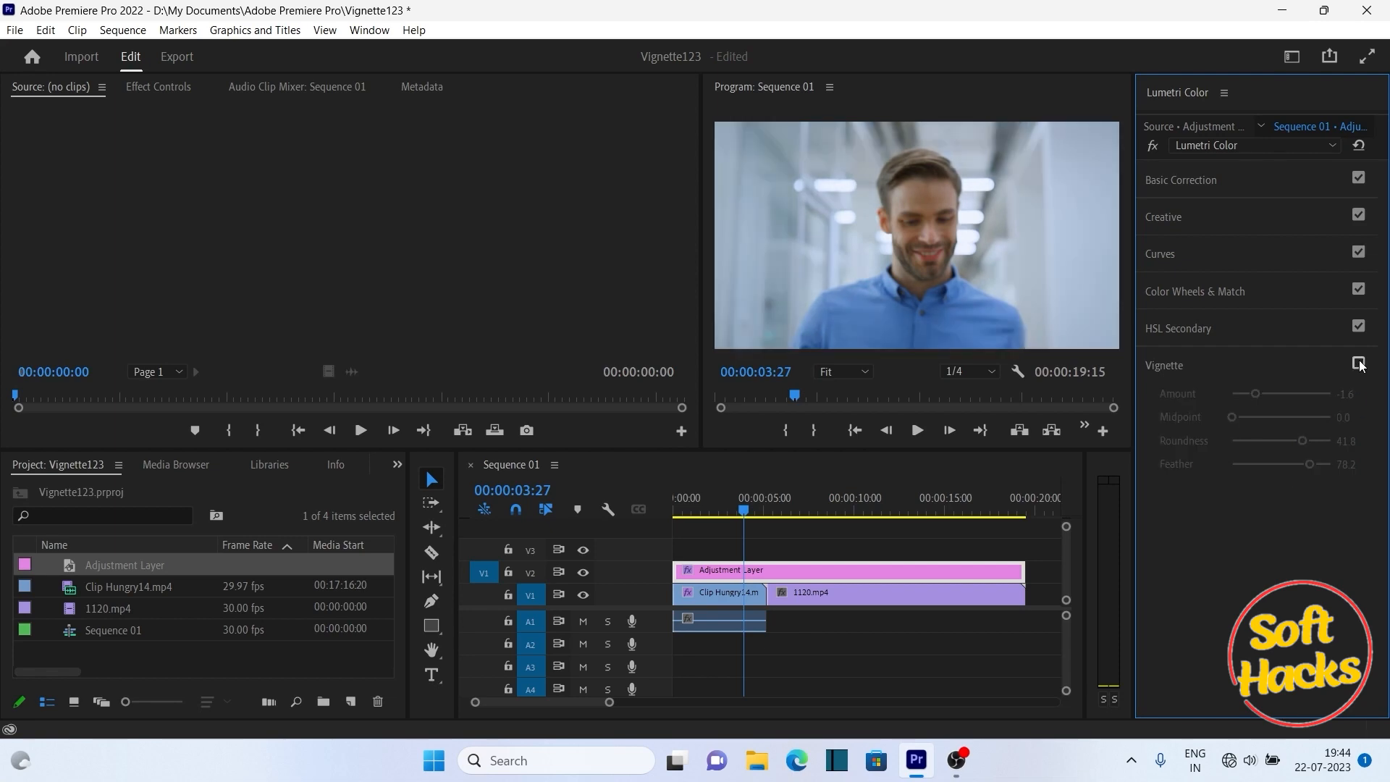
{"action": "left_click", "coordinate": [1358, 363]}
{"action": "left_click_drag", "start_coordinate": [740, 499], "coordinate": [845, 524]}
{"action": "left_click", "coordinate": [1359, 363]}
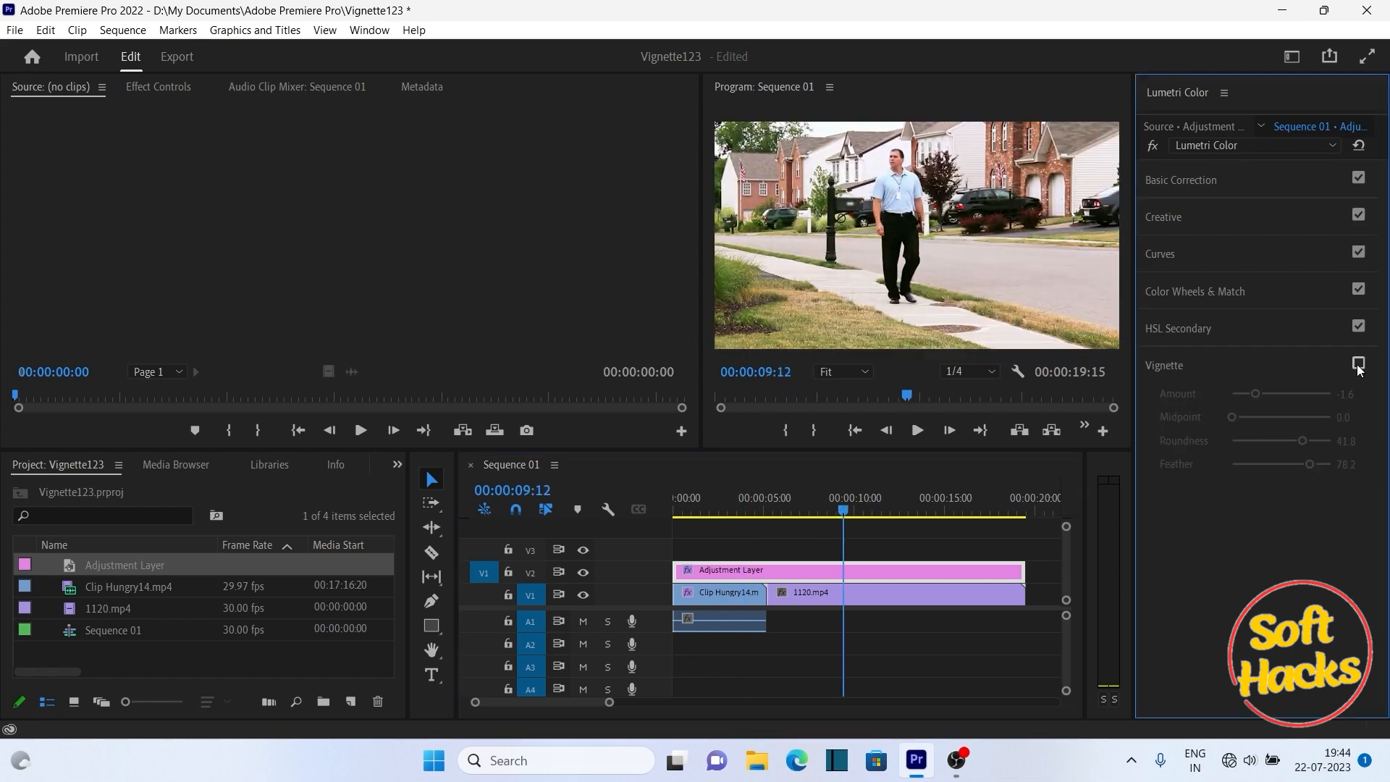